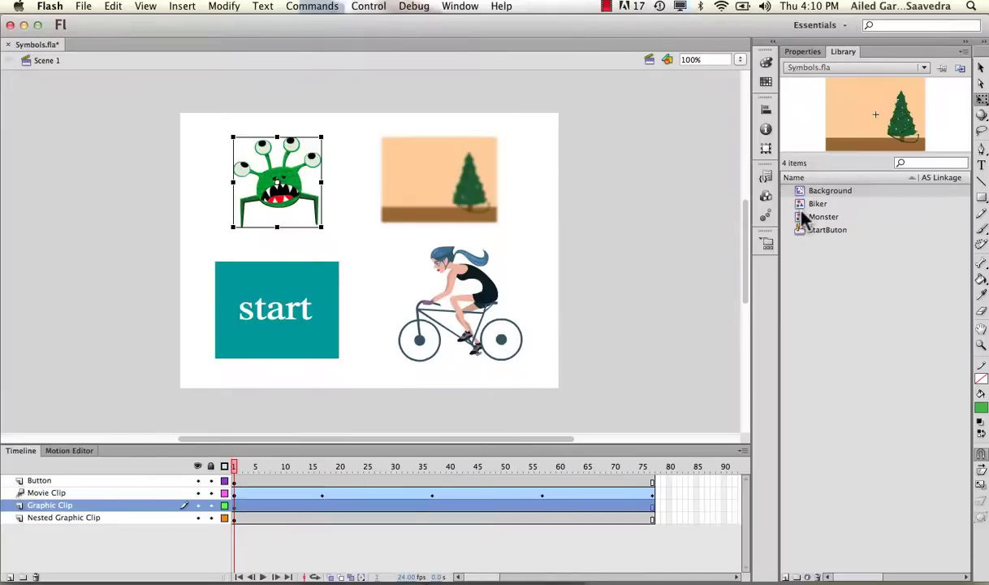
Pick the Monster symbol in the library and set the type of its instance on the stage to Movie Clip.
{"action": "left_click", "coordinate": [805, 217]}
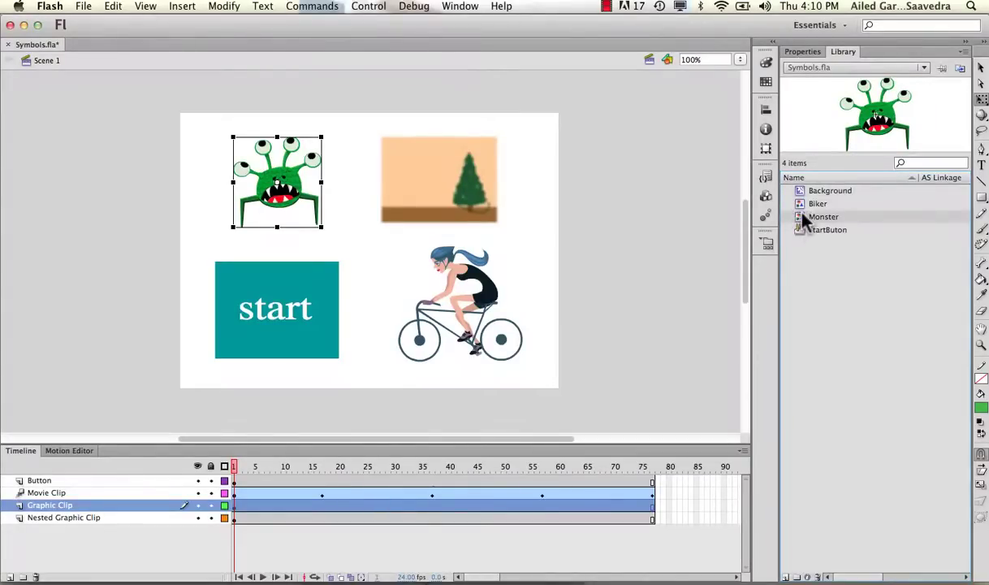
{"action": "left_click_drag", "start_coordinate": [805, 217], "coordinate": [276, 183]}
{"action": "left_click", "coordinate": [801, 52]}
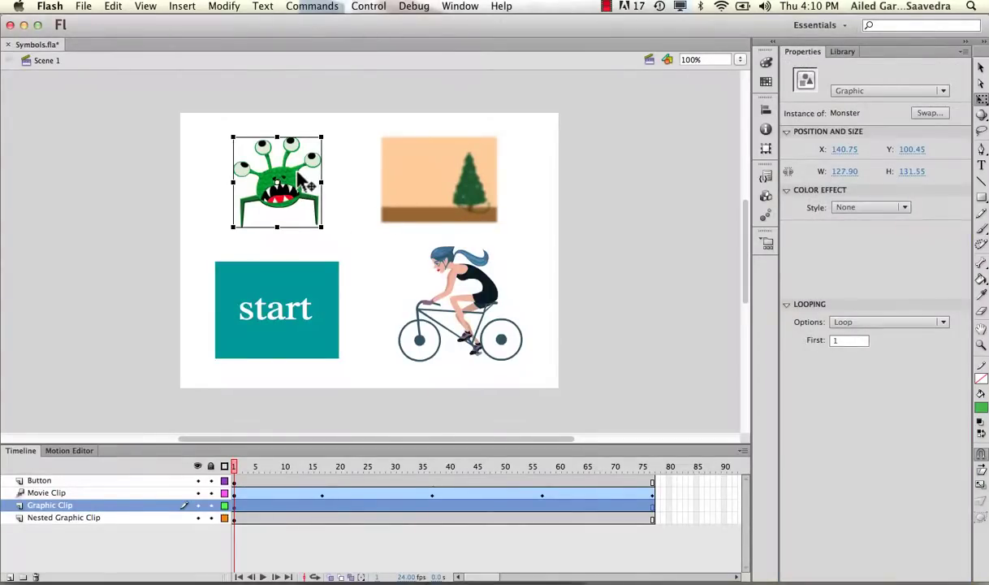
{"action": "left_click", "coordinate": [856, 93]}
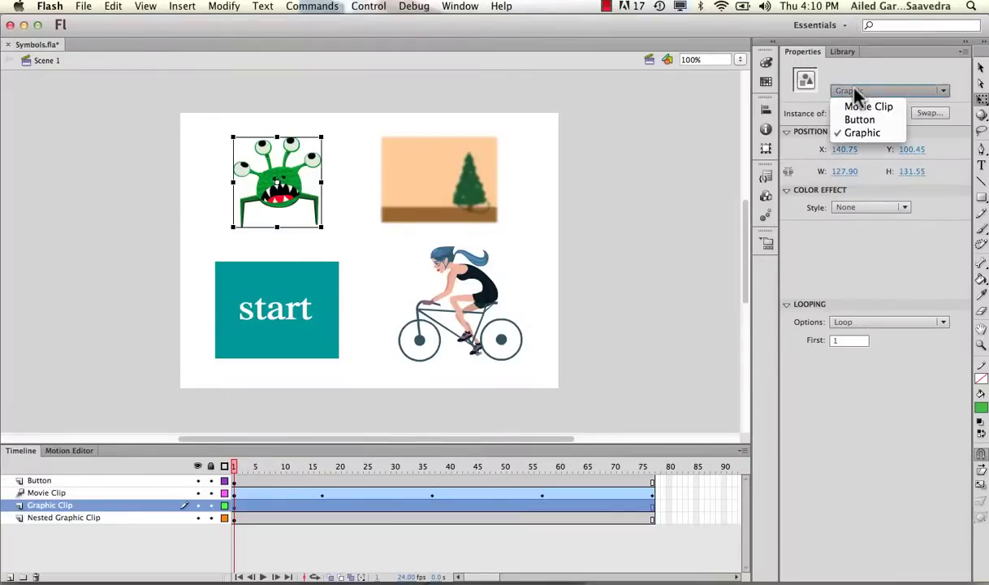
{"action": "left_click", "coordinate": [862, 107]}
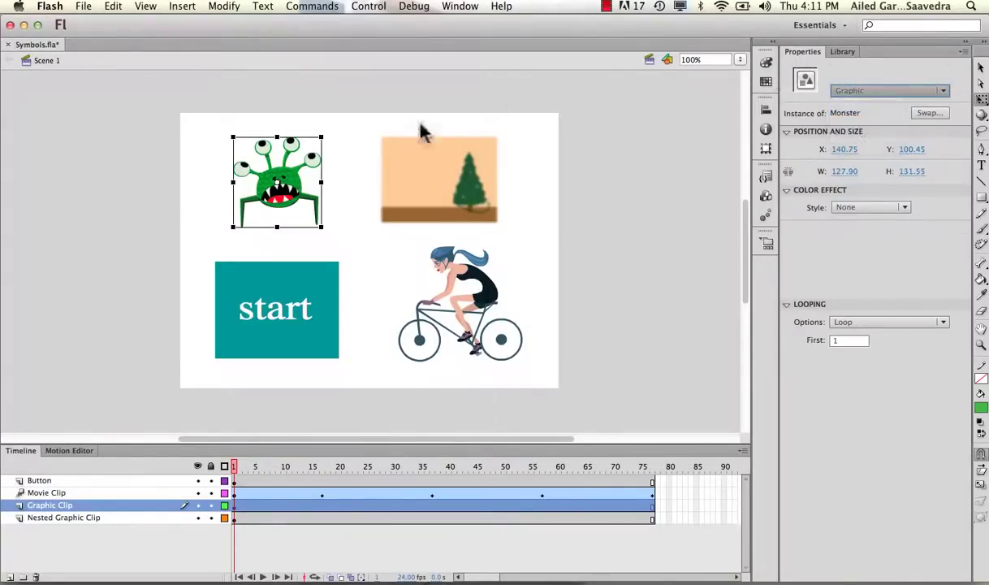
Compare the Monster symbol's type in the library with the type set for its instance on the stage.
{"action": "left_click", "coordinate": [844, 53]}
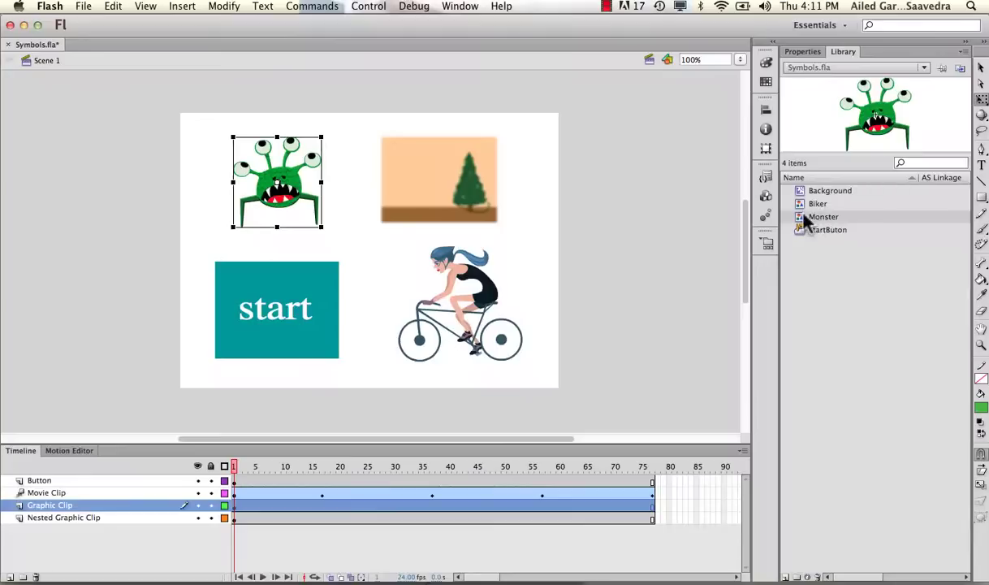
{"action": "left_click", "coordinate": [796, 52]}
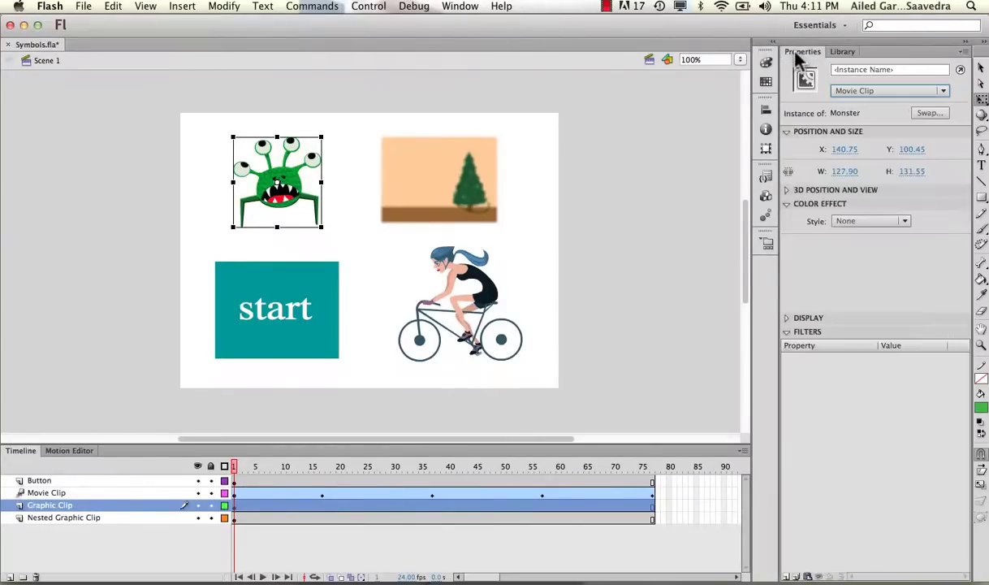
{"action": "left_click", "coordinate": [853, 96]}
{"action": "left_click", "coordinate": [859, 104]}
{"action": "left_click", "coordinate": [840, 52]}
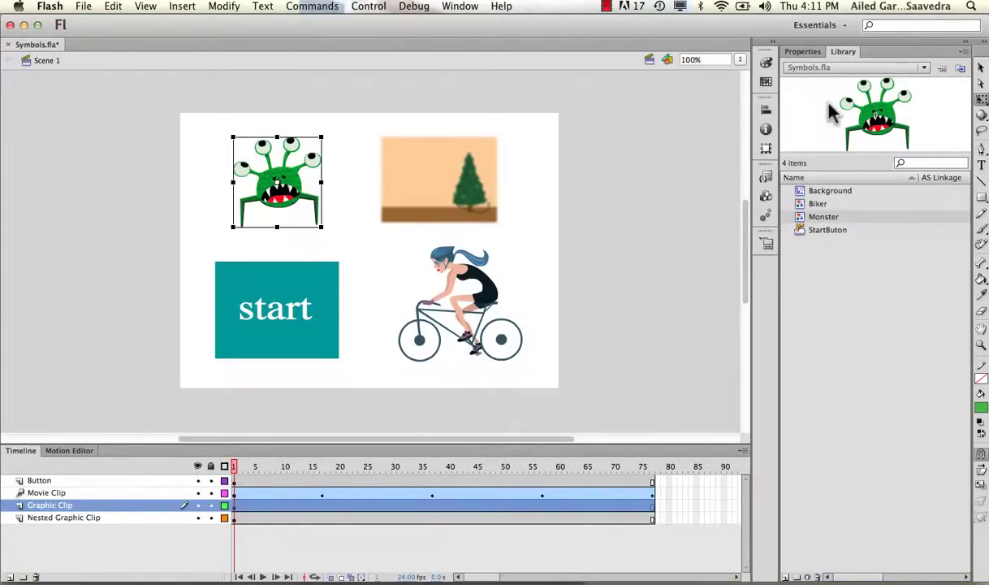
Set the Monster instance's type back to Graphic.
{"action": "left_click", "coordinate": [808, 52]}
{"action": "left_click", "coordinate": [848, 91]}
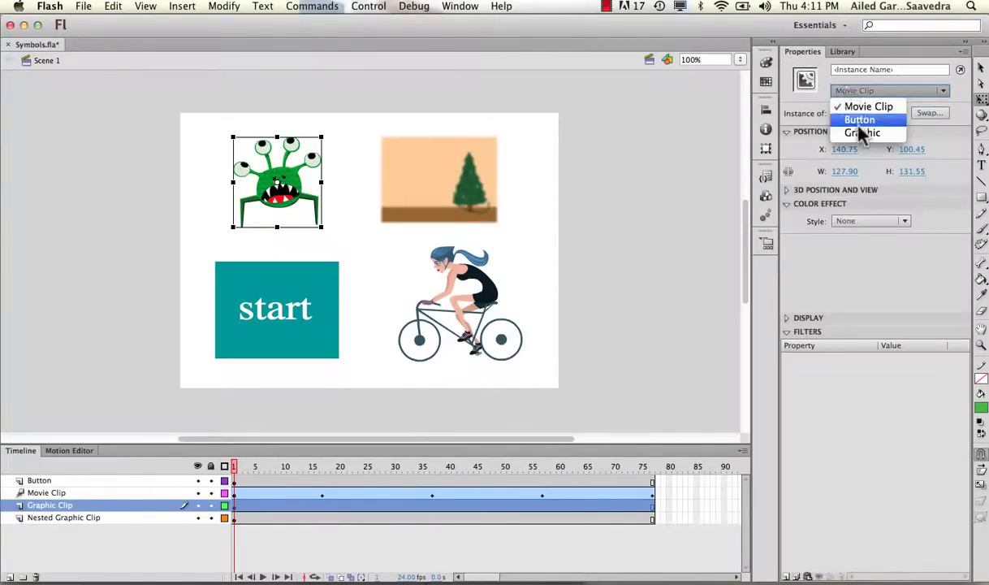
{"action": "left_click", "coordinate": [860, 132]}
Examine the type choices in the Monster library symbol's properties and close the dialog.
{"action": "left_click", "coordinate": [842, 54]}
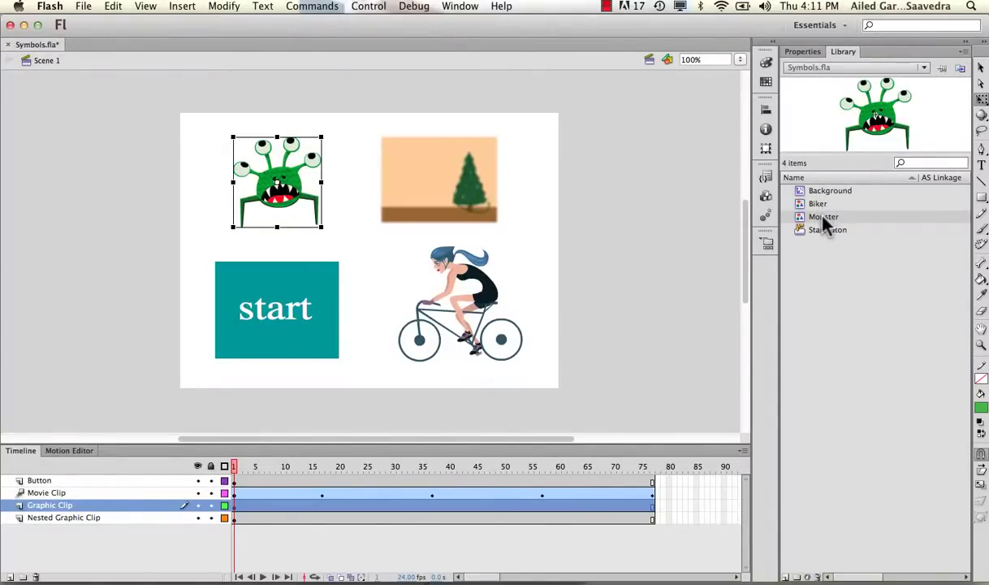
{"action": "right_click", "coordinate": [822, 217]}
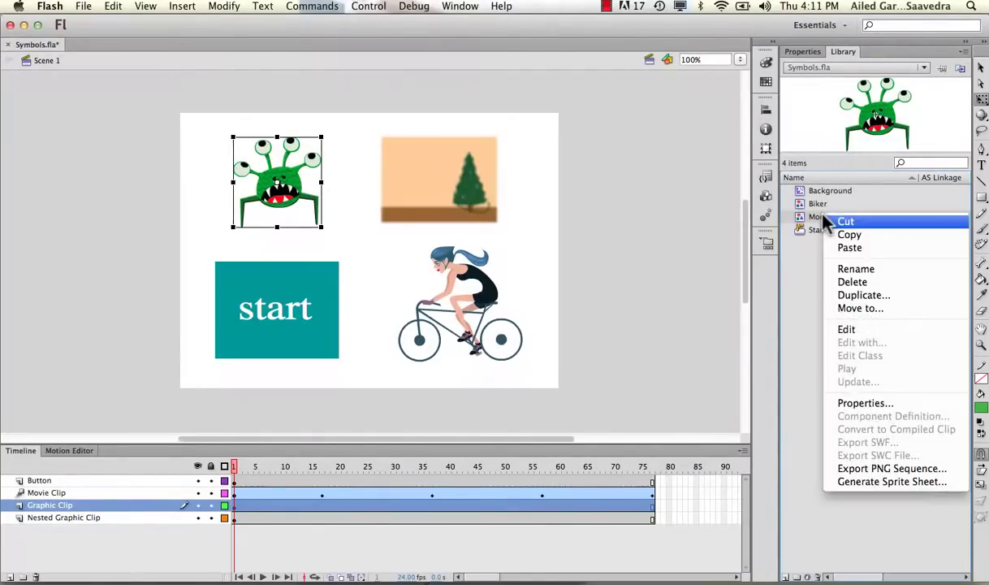
{"action": "left_click", "coordinate": [876, 403]}
{"action": "left_click", "coordinate": [408, 111]}
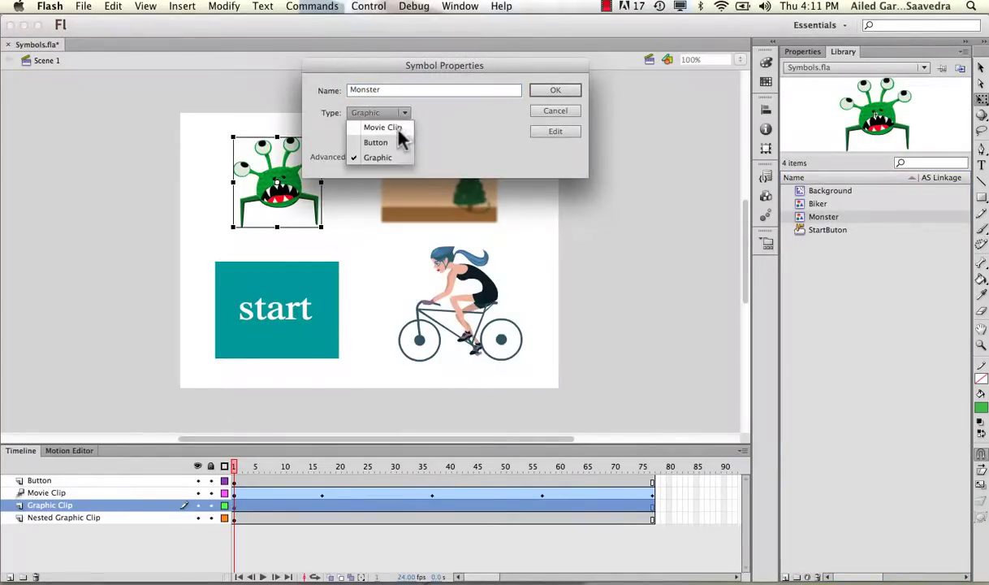
{"action": "left_click", "coordinate": [382, 121]}
{"action": "left_click", "coordinate": [560, 90]}
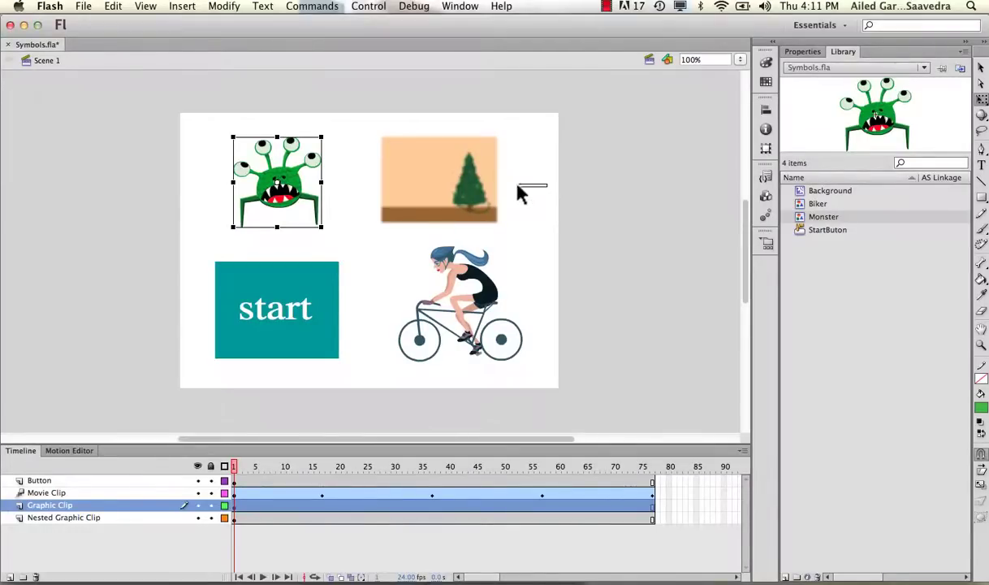
Select the tree background and the start button on the stage, previewing the Background and StartButon symbols in the library.
{"action": "left_click", "coordinate": [468, 194]}
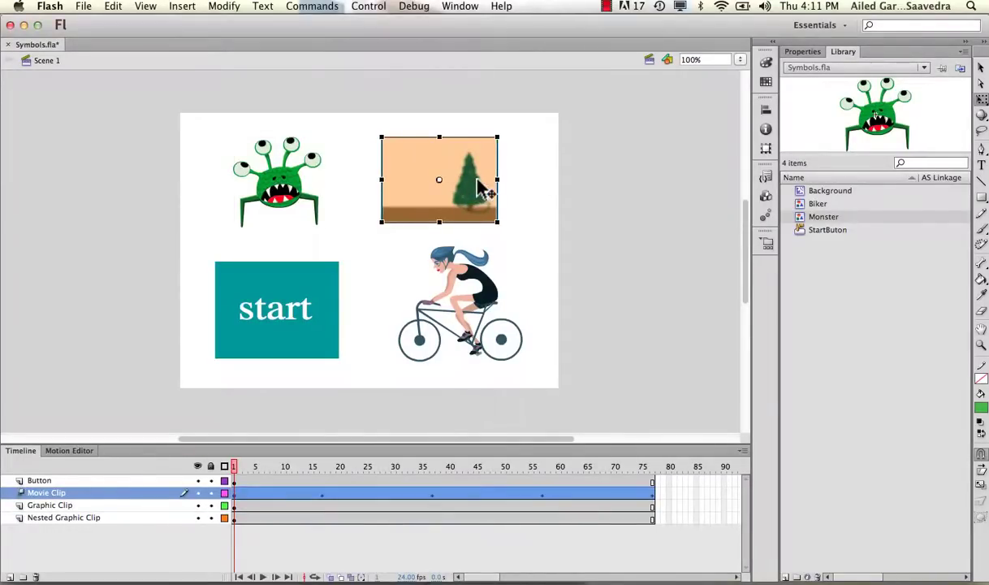
{"action": "left_click", "coordinate": [815, 192]}
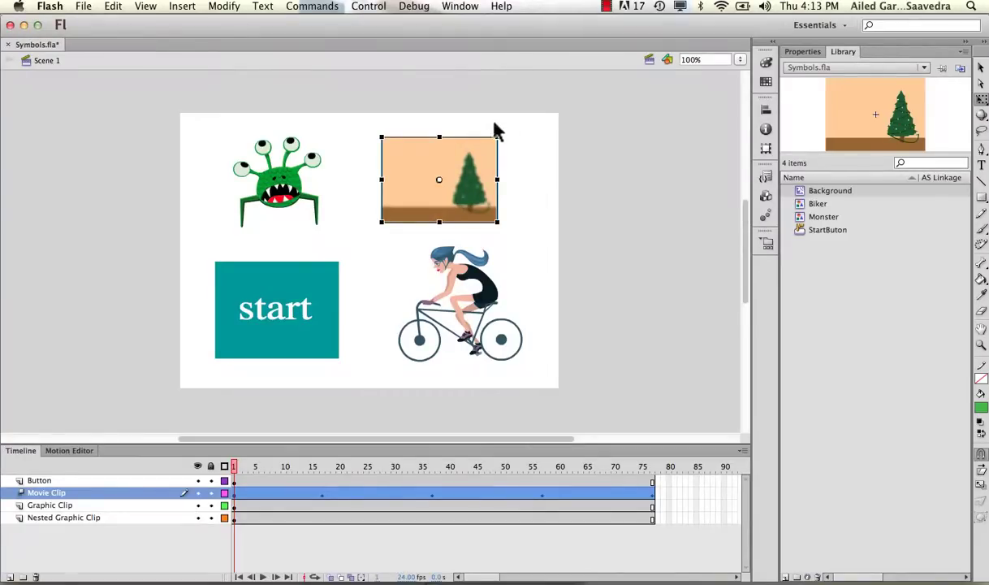
{"action": "left_click", "coordinate": [304, 276]}
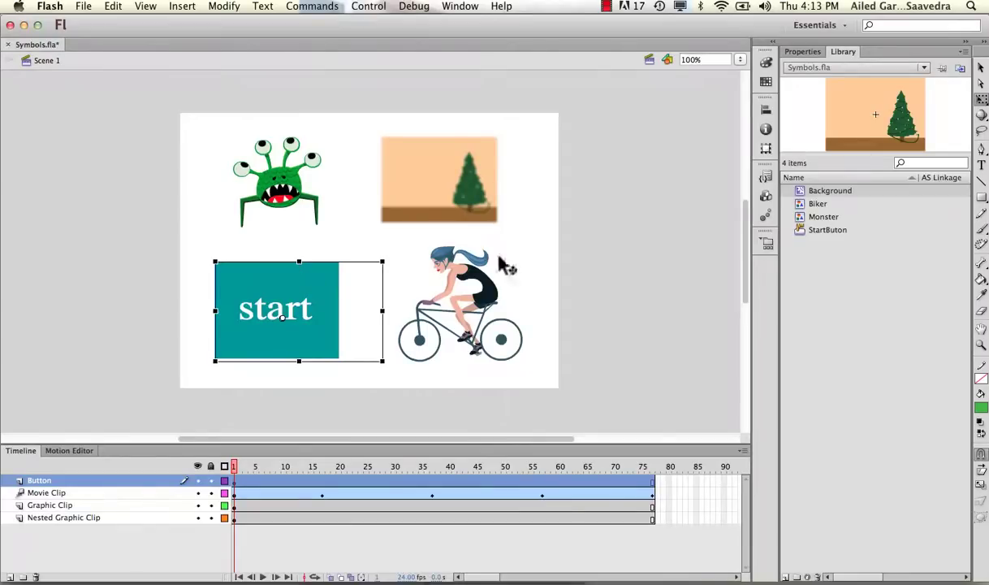
{"action": "left_click", "coordinate": [828, 232]}
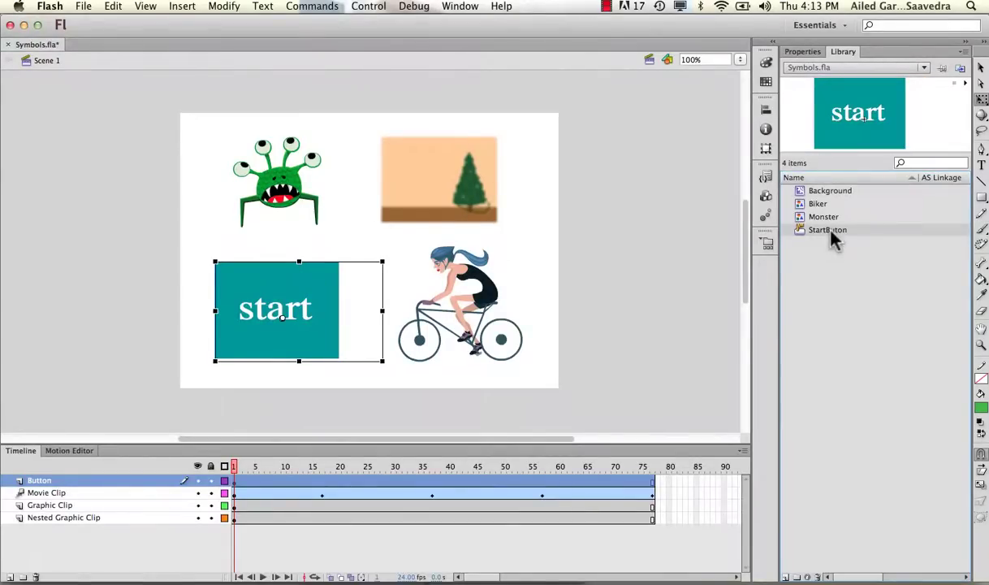
Open the StartButon symbol, examine its Up, Over, Down and Hit frames, and return to Scene 1.
{"action": "double_click", "coordinate": [800, 231]}
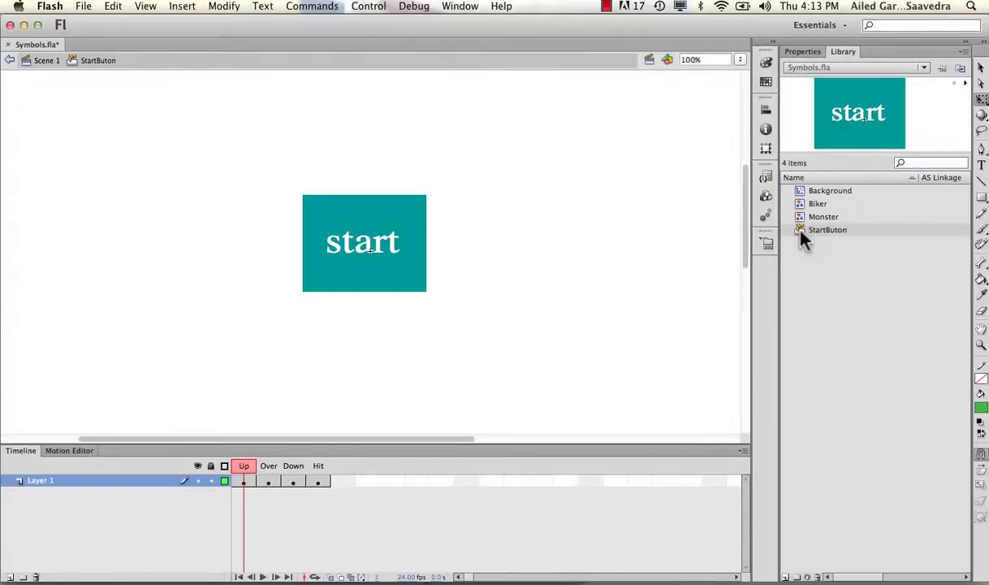
{"action": "left_click", "coordinate": [269, 472]}
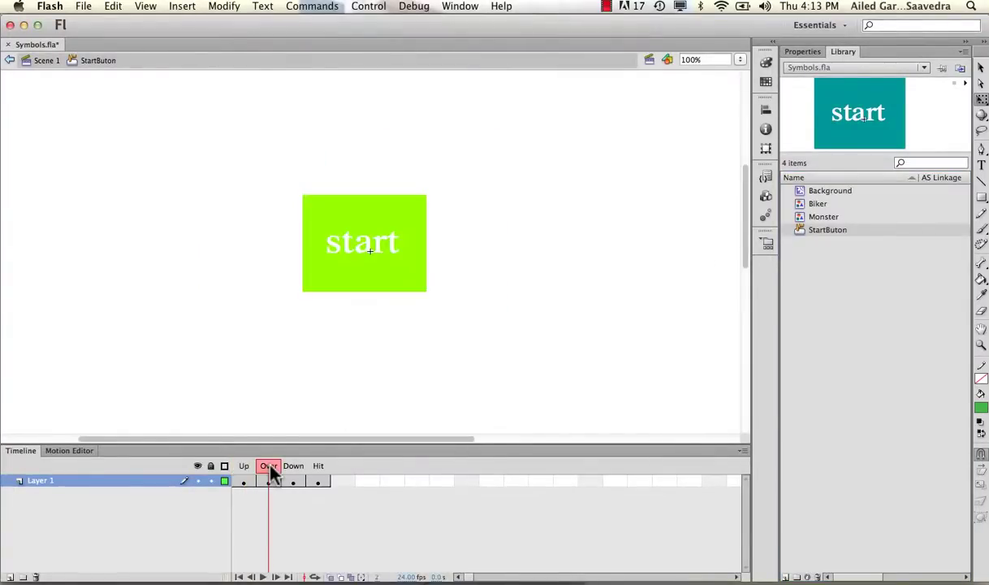
{"action": "left_click", "coordinate": [293, 472]}
{"action": "left_click", "coordinate": [317, 472]}
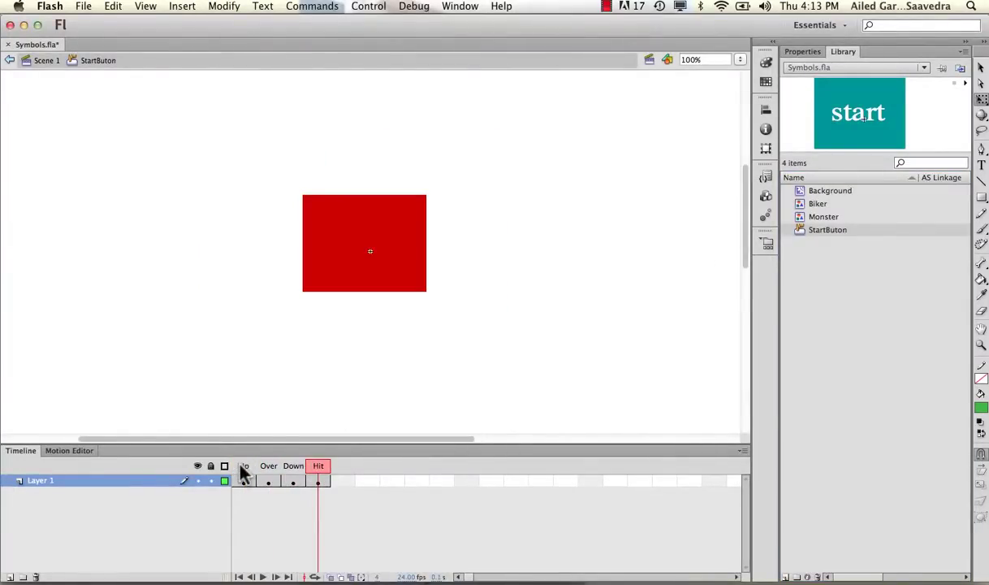
{"action": "left_click", "coordinate": [243, 469]}
{"action": "left_click", "coordinate": [269, 470]}
{"action": "left_click", "coordinate": [293, 470]}
{"action": "left_click", "coordinate": [319, 471]}
{"action": "left_click", "coordinate": [46, 61]}
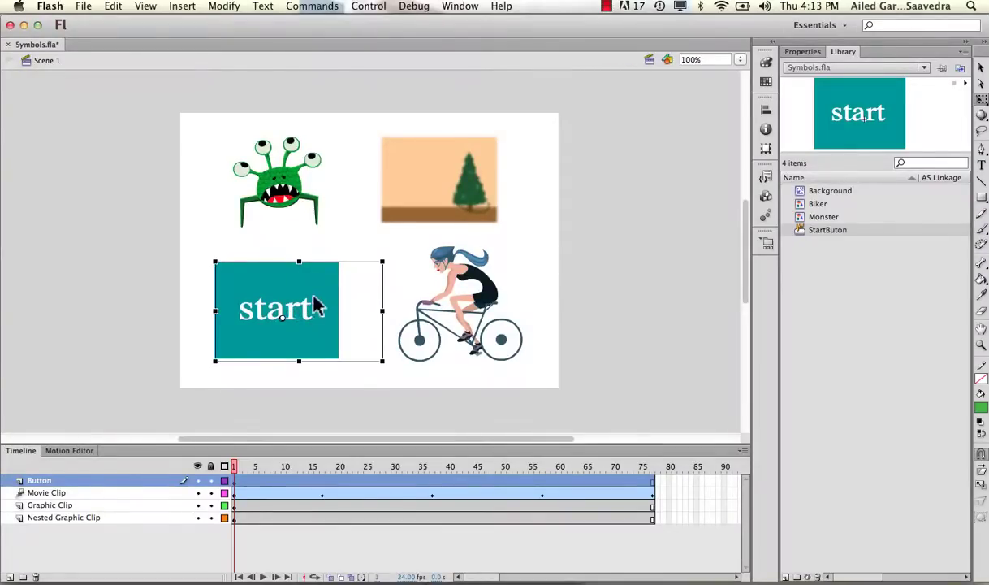
Compare the graphic, movie clip and button instances on the stage by selecting the monster, tree background and start button in turn.
{"action": "left_click", "coordinate": [342, 244]}
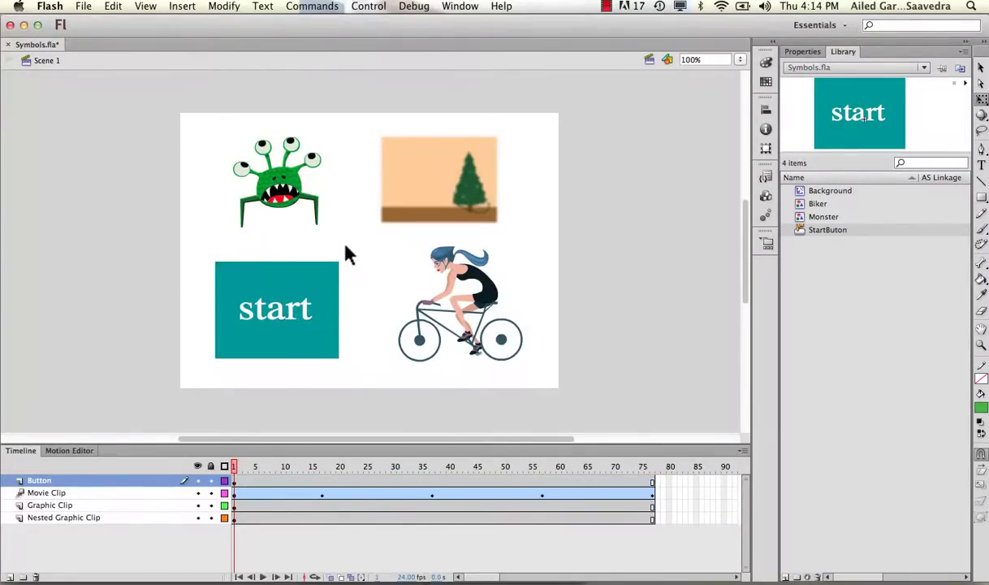
{"action": "left_click", "coordinate": [433, 174]}
{"action": "left_click", "coordinate": [280, 195]}
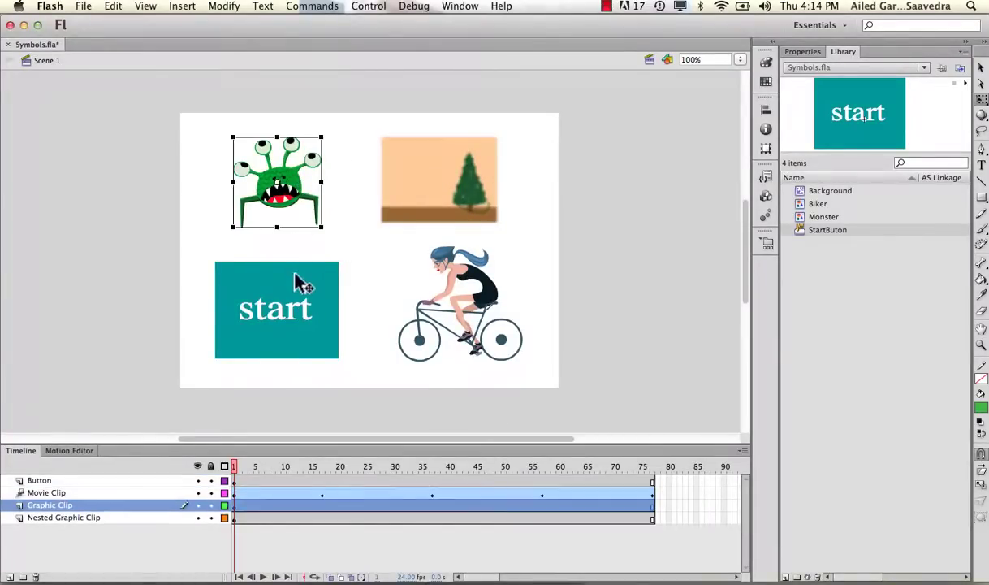
{"action": "left_click", "coordinate": [283, 268]}
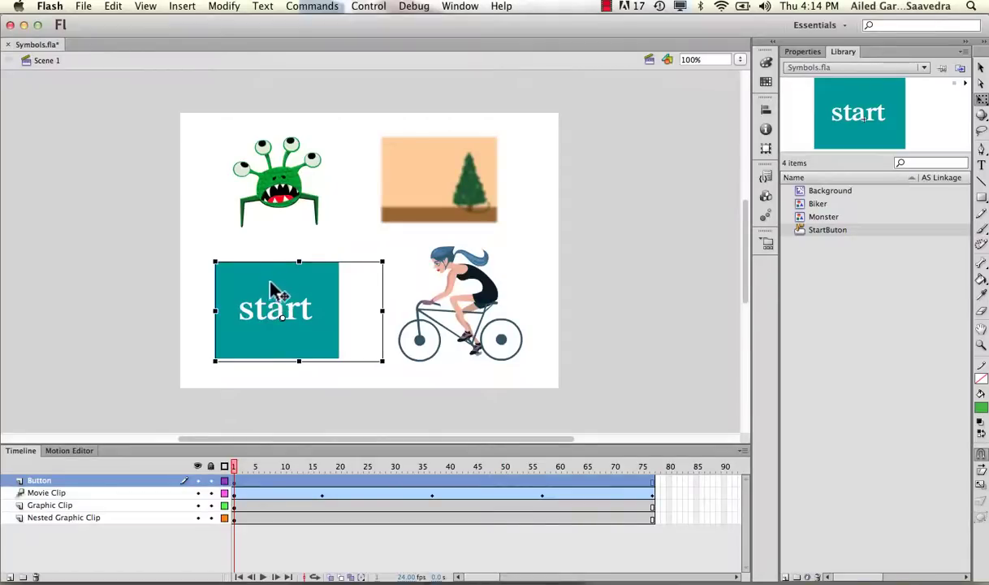
{"action": "left_click", "coordinate": [362, 235]}
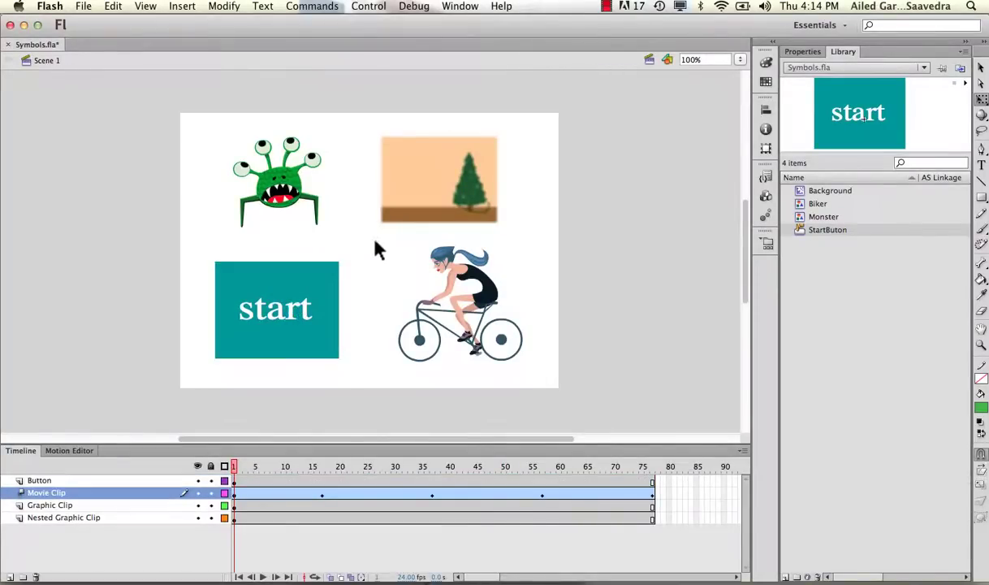
{"action": "left_click", "coordinate": [417, 201]}
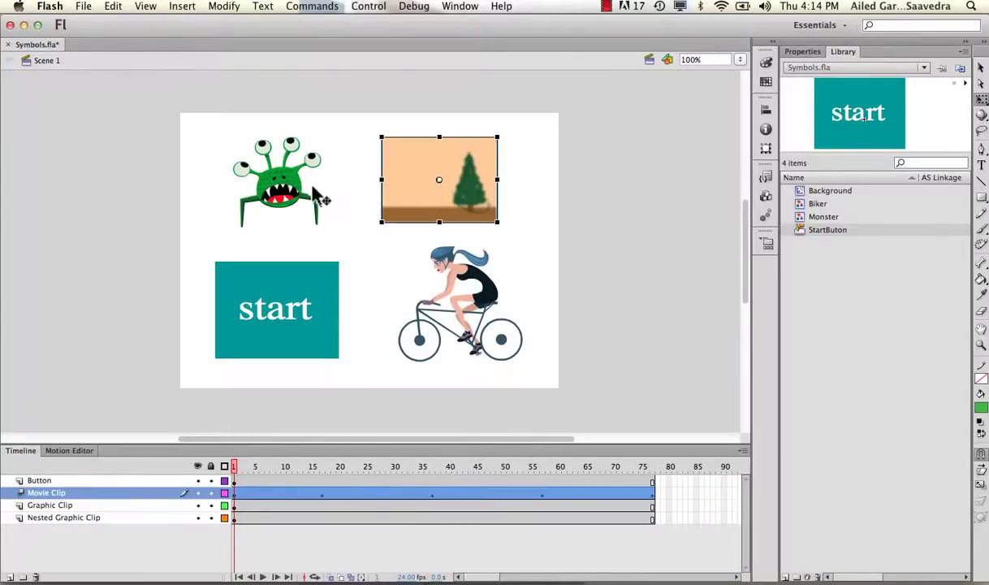
{"action": "left_click", "coordinate": [297, 182]}
{"action": "left_click", "coordinate": [406, 199]}
{"action": "left_click", "coordinate": [286, 167]}
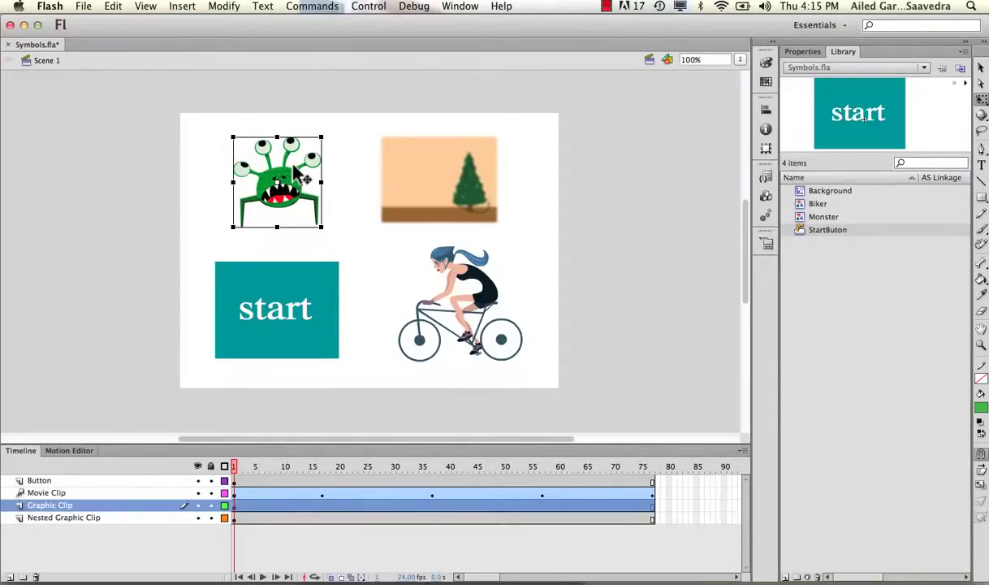
{"action": "left_click", "coordinate": [341, 181]}
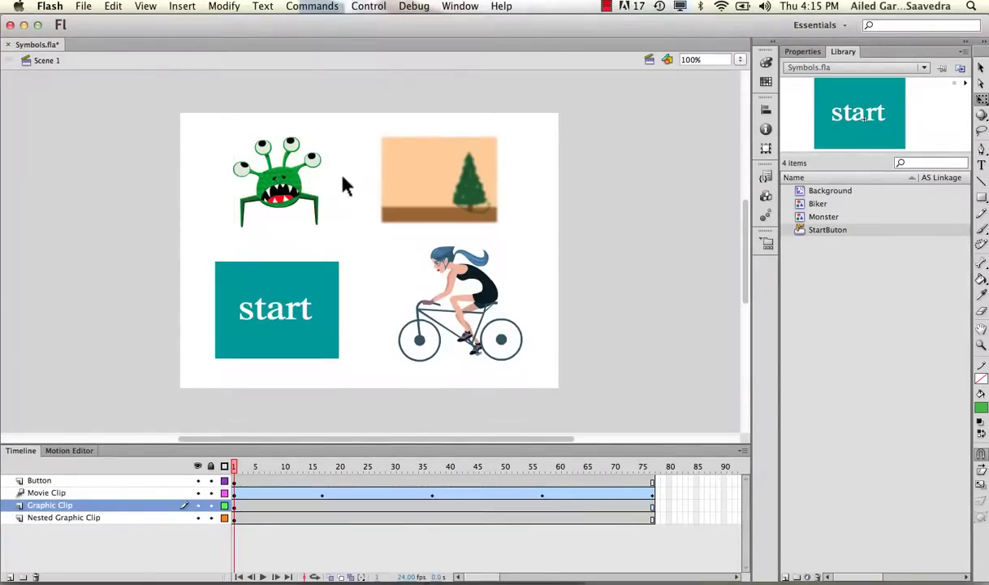
Select the biker and its library symbol, and hide the Button, Movie Clip and Graphic Clip layers.
{"action": "left_click", "coordinate": [456, 272]}
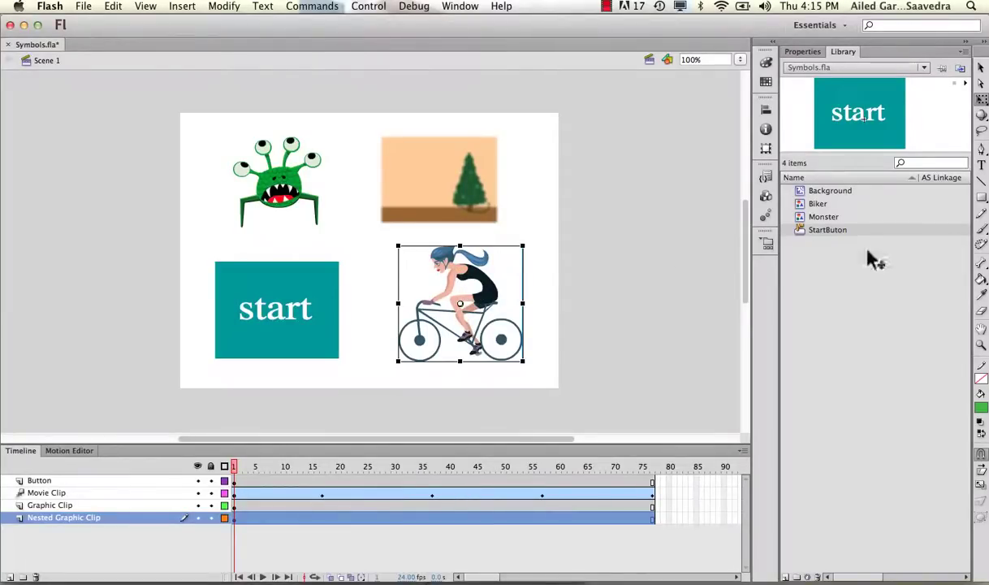
{"action": "left_click", "coordinate": [823, 209]}
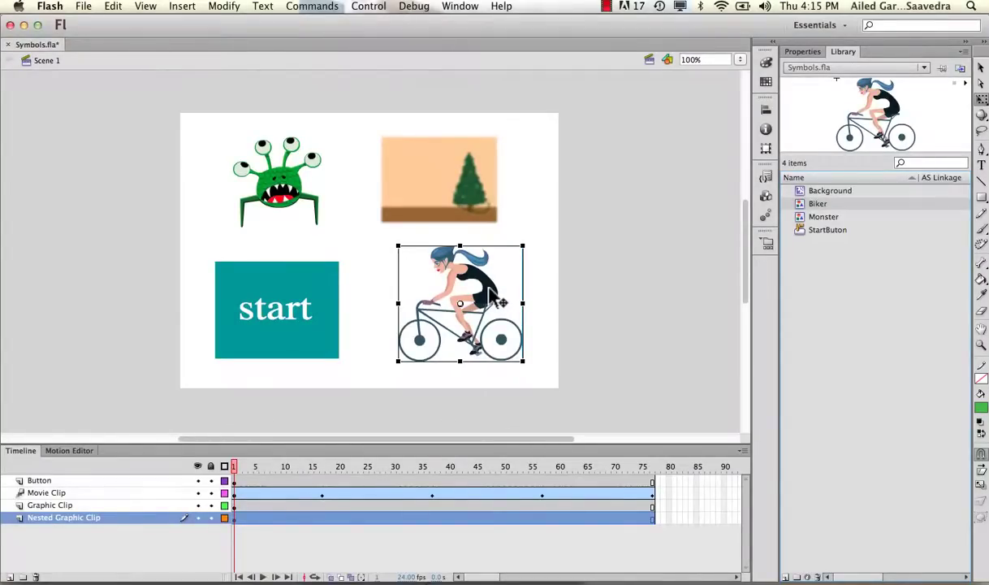
{"action": "left_click", "coordinate": [196, 480]}
{"action": "left_click", "coordinate": [196, 492]}
{"action": "left_click", "coordinate": [197, 504]}
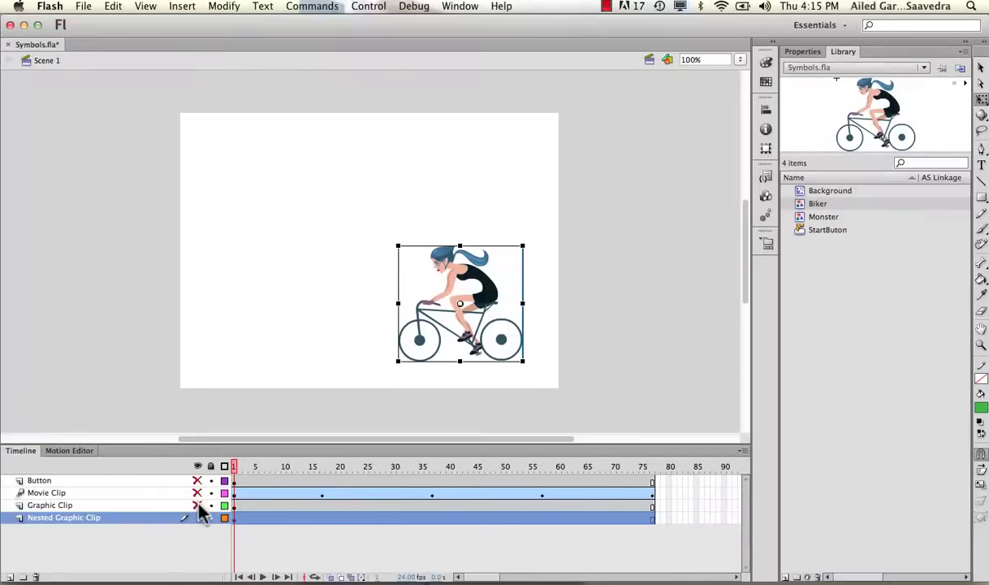
Scrub the main timeline, inspect the Biker symbol's nested frame-by-frame timeline, and return to Scene 1.
{"action": "left_click_drag", "start_coordinate": [279, 475], "coordinate": [233, 461]}
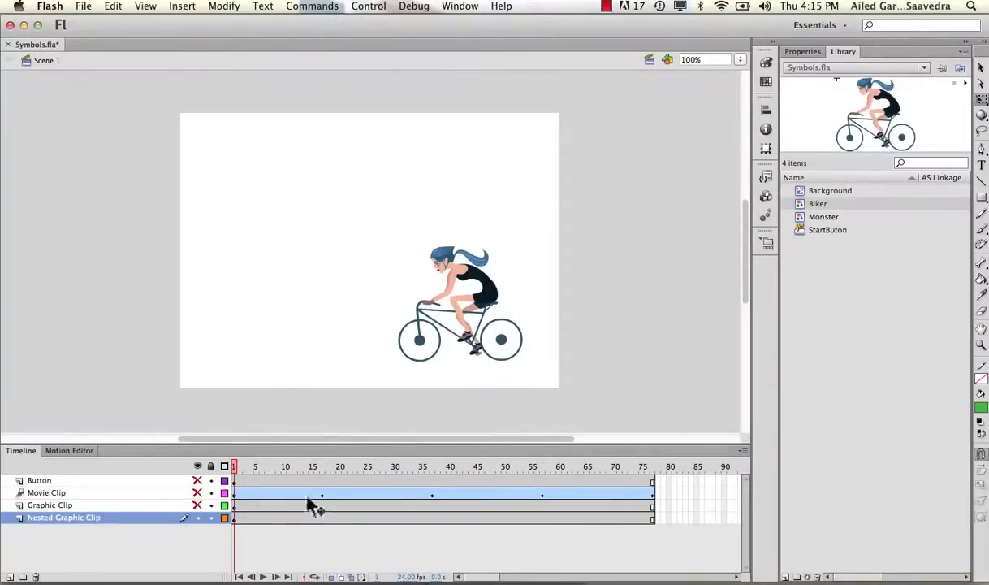
{"action": "double_click", "coordinate": [802, 205]}
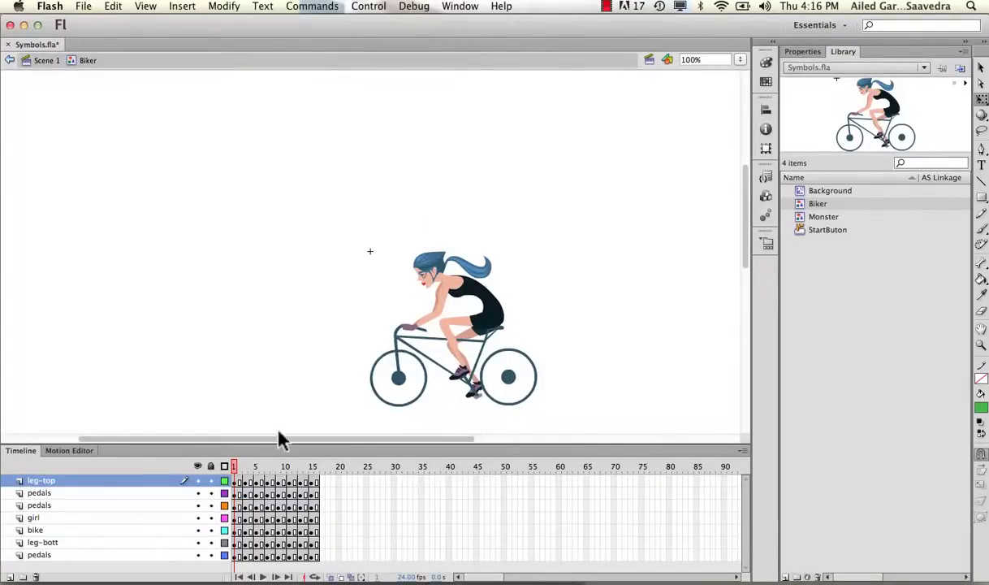
{"action": "mouse_move", "coordinate": [236, 468]}
{"action": "left_mouse_down"}
{"action": "mouse_move", "coordinate": [316, 469]}
{"action": "mouse_move", "coordinate": [236, 468]}
{"action": "left_mouse_up"}
{"action": "left_click", "coordinate": [45, 60]}
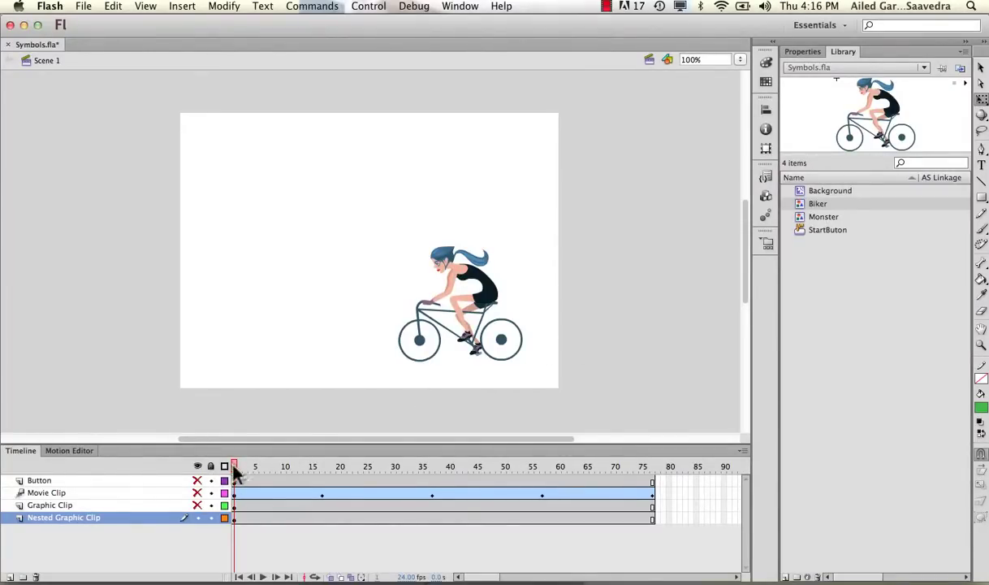
Scrub the Nested Graphic Clip layer in Scene 1 to preview the biker's motion, returning the playhead to frame 1.
{"action": "mouse_move", "coordinate": [232, 466]}
{"action": "left_mouse_down"}
{"action": "mouse_move", "coordinate": [645, 464]}
{"action": "mouse_move", "coordinate": [237, 467]}
{"action": "left_mouse_up"}
{"action": "left_click", "coordinate": [246, 518]}
{"action": "left_click_drag", "start_coordinate": [281, 518], "coordinate": [294, 518]}
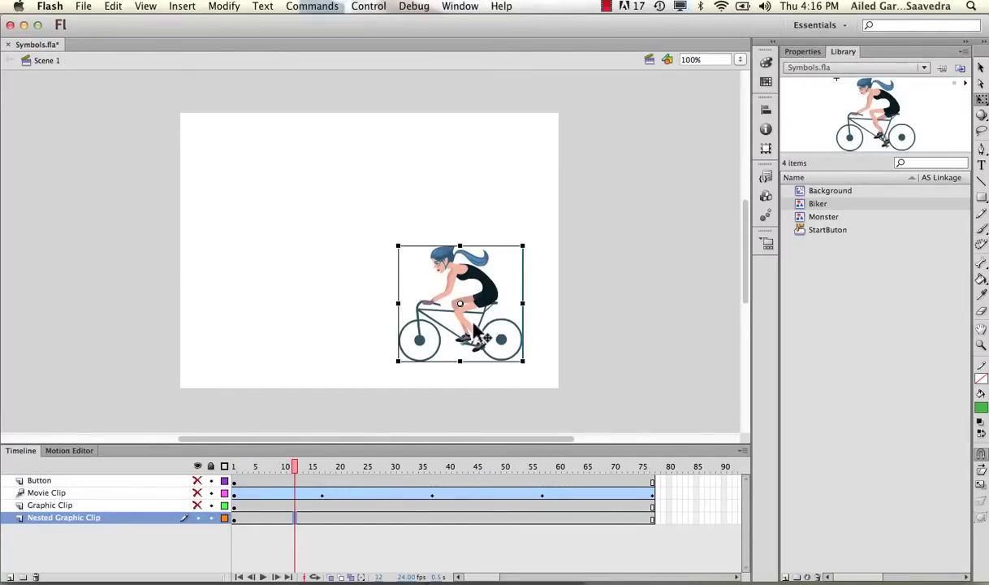
{"action": "left_click_drag", "start_coordinate": [287, 466], "coordinate": [233, 468]}
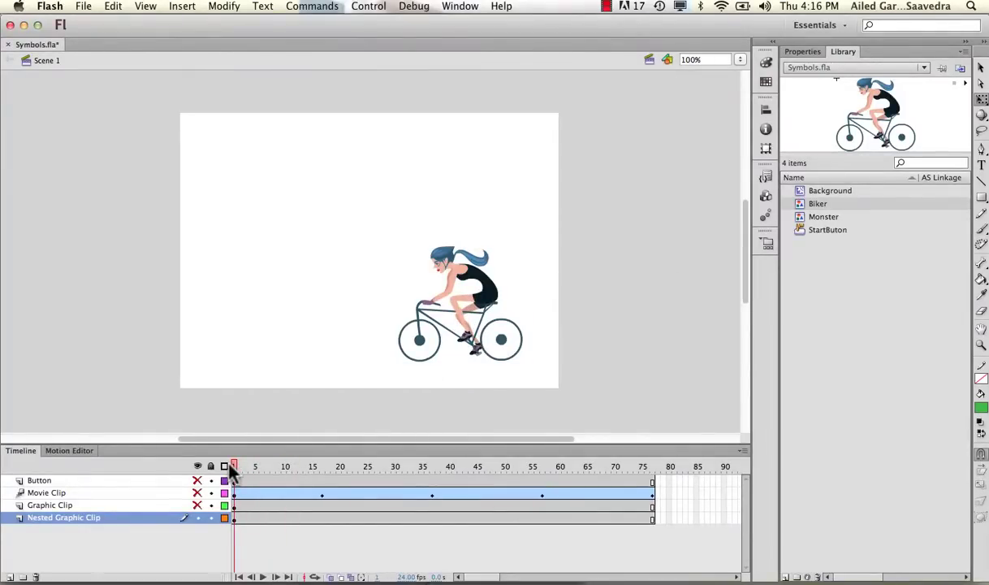
Inspect the Biker symbol's nested timeline from frame 1 and return to Scene 1.
{"action": "double_click", "coordinate": [800, 203]}
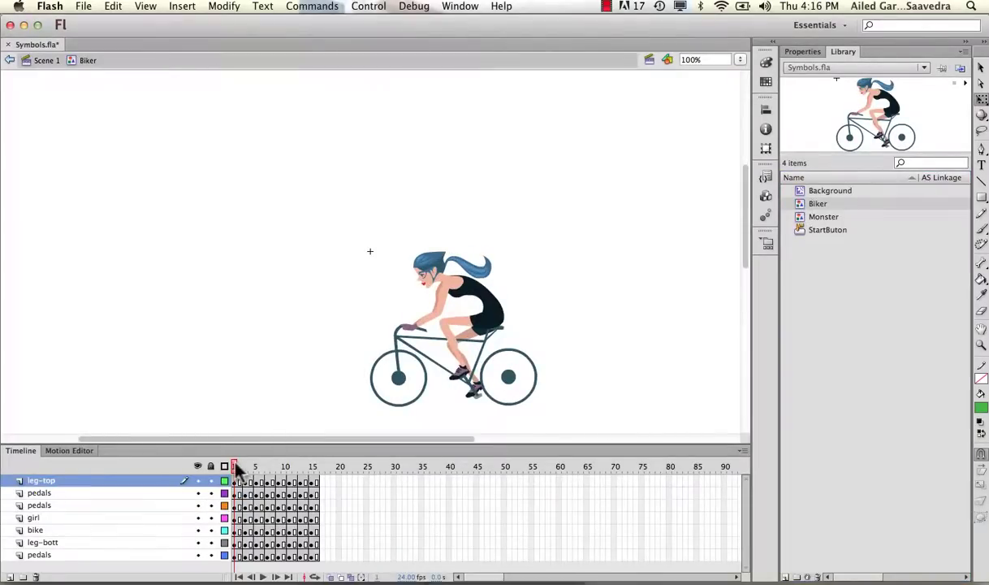
{"action": "mouse_move", "coordinate": [234, 468]}
{"action": "left_mouse_down"}
{"action": "mouse_move", "coordinate": [317, 470]}
{"action": "mouse_move", "coordinate": [222, 466]}
{"action": "left_mouse_up"}
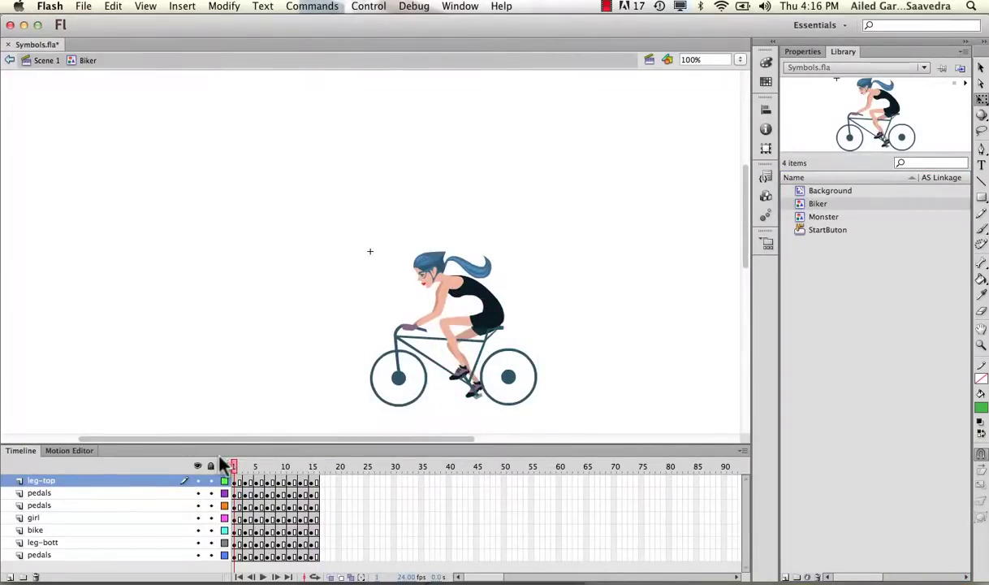
{"action": "left_click", "coordinate": [49, 60]}
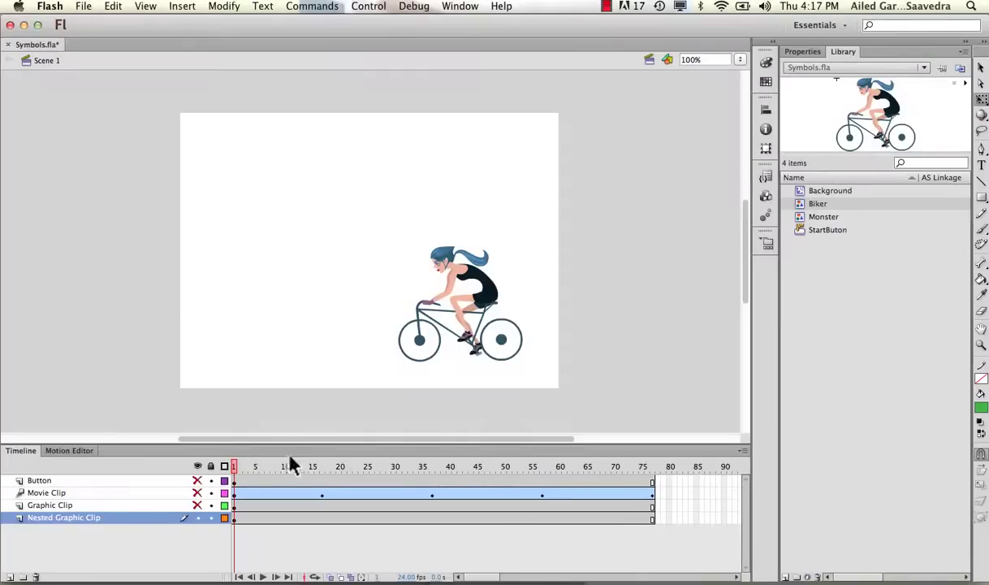
Scrub the main timeline to frame 77, select the biker on the stage, and scrub back to frame 1.
{"action": "left_click_drag", "start_coordinate": [237, 469], "coordinate": [657, 509]}
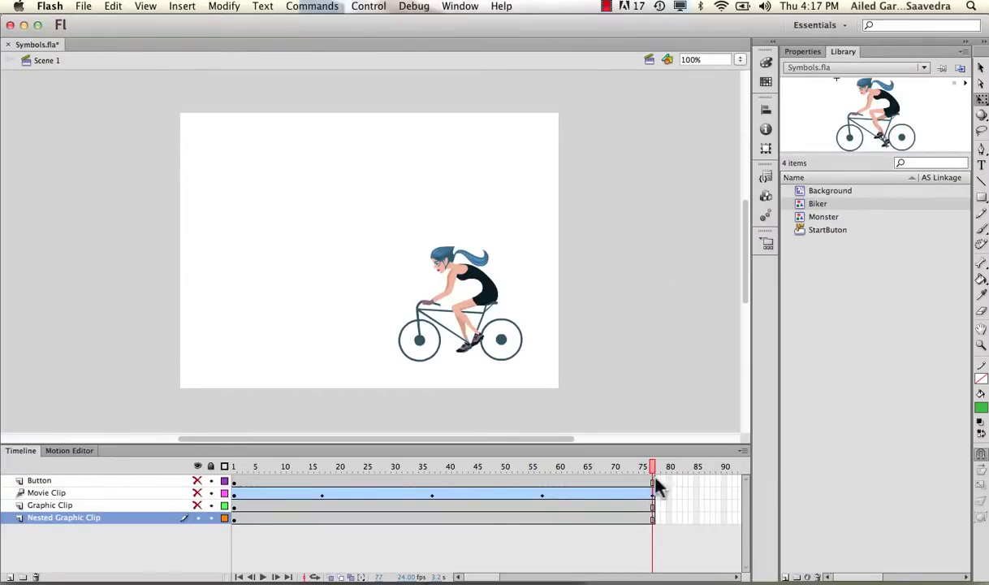
{"action": "left_click", "coordinate": [485, 295]}
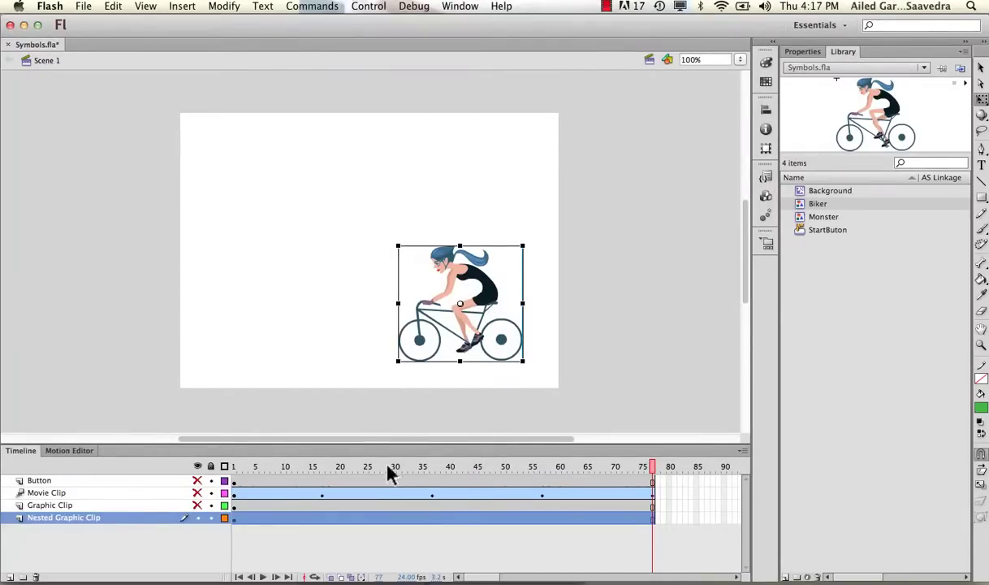
{"action": "left_click_drag", "start_coordinate": [389, 472], "coordinate": [231, 422]}
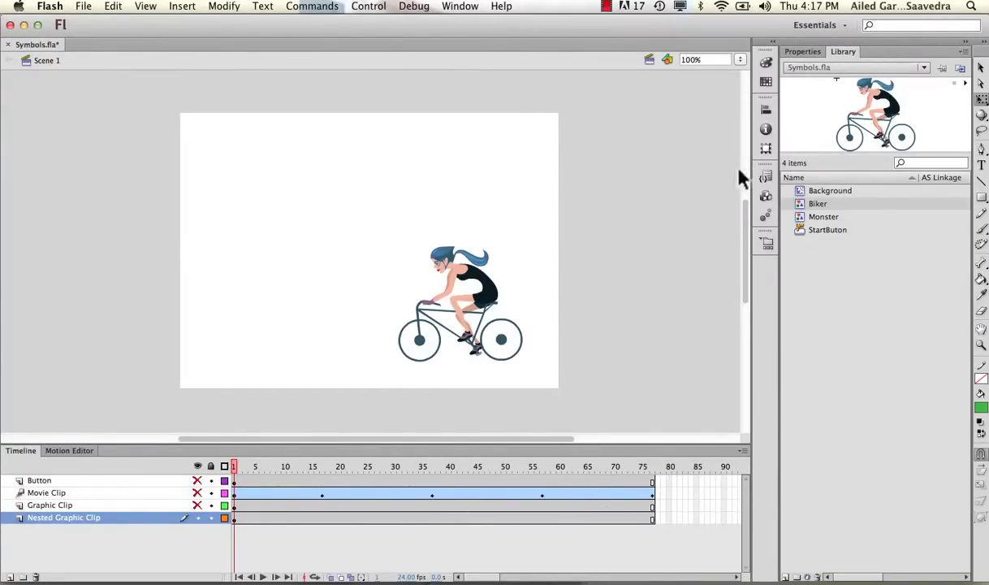
Change the Biker library symbol's type to Movie Clip in its symbol properties.
{"action": "right_click", "coordinate": [801, 209]}
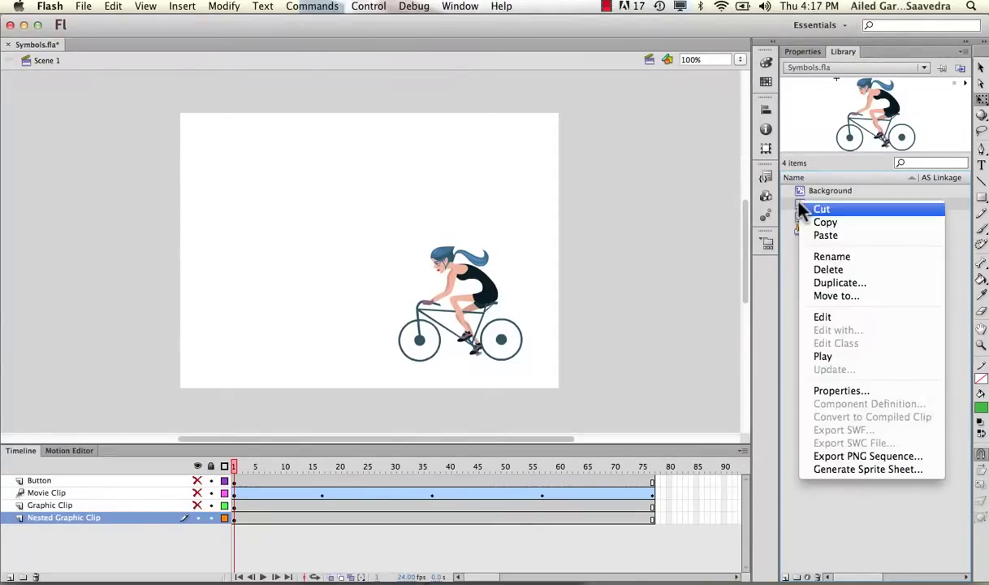
{"action": "left_click", "coordinate": [840, 391]}
{"action": "left_click", "coordinate": [382, 113]}
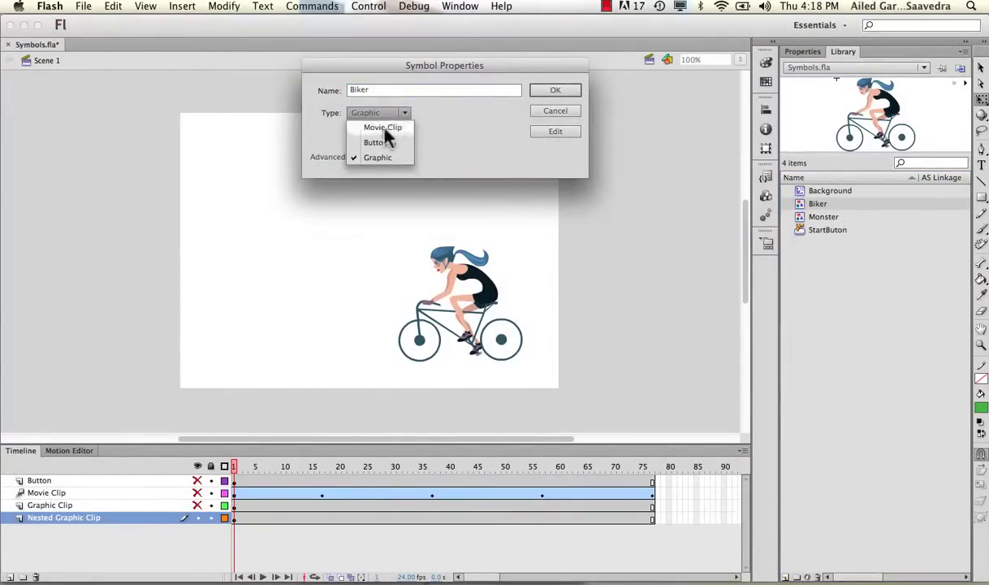
{"action": "left_click", "coordinate": [381, 128]}
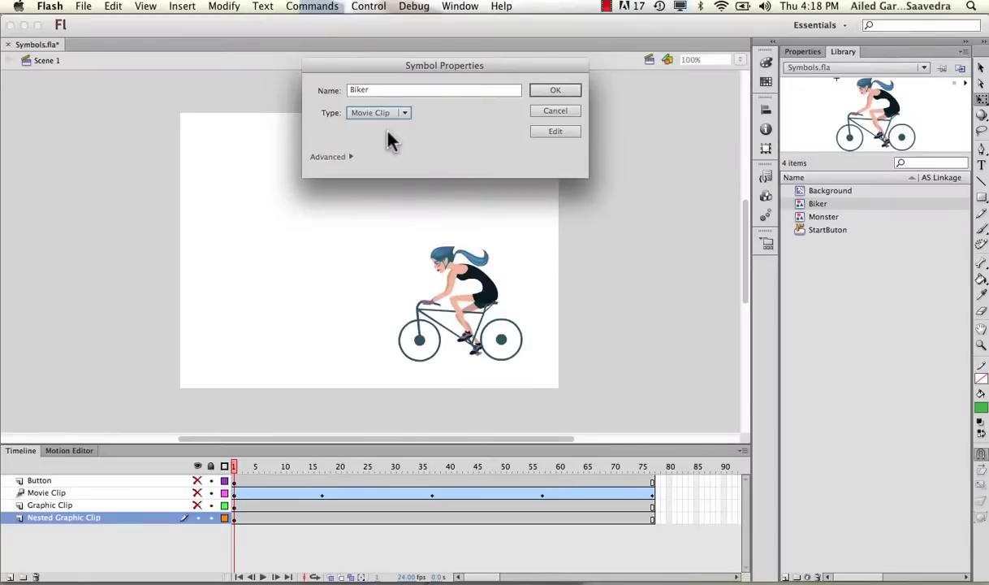
{"action": "left_click", "coordinate": [538, 91]}
Select the biker on the stage and set its instance type to Movie Clip.
{"action": "left_click", "coordinate": [806, 52]}
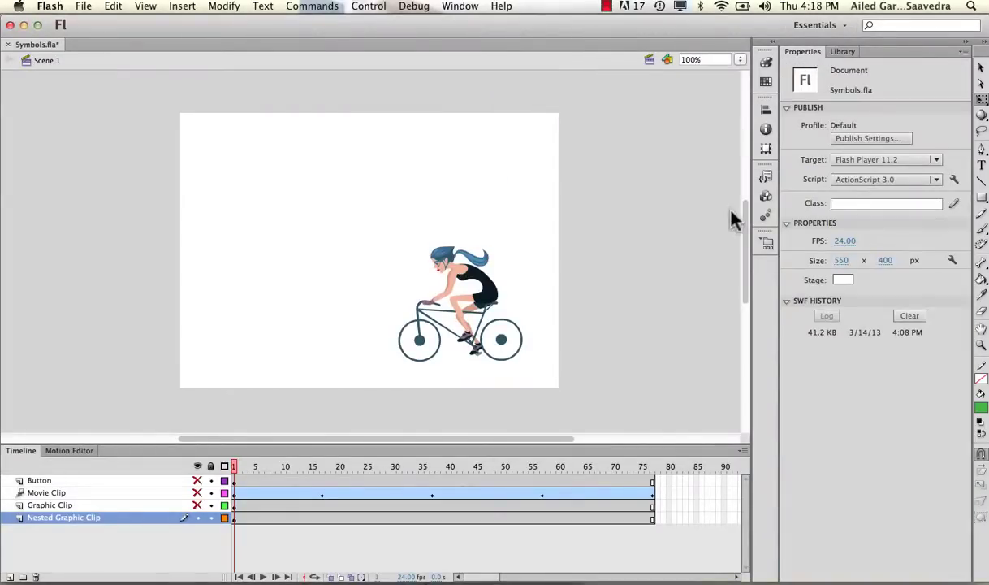
{"action": "left_click", "coordinate": [451, 304]}
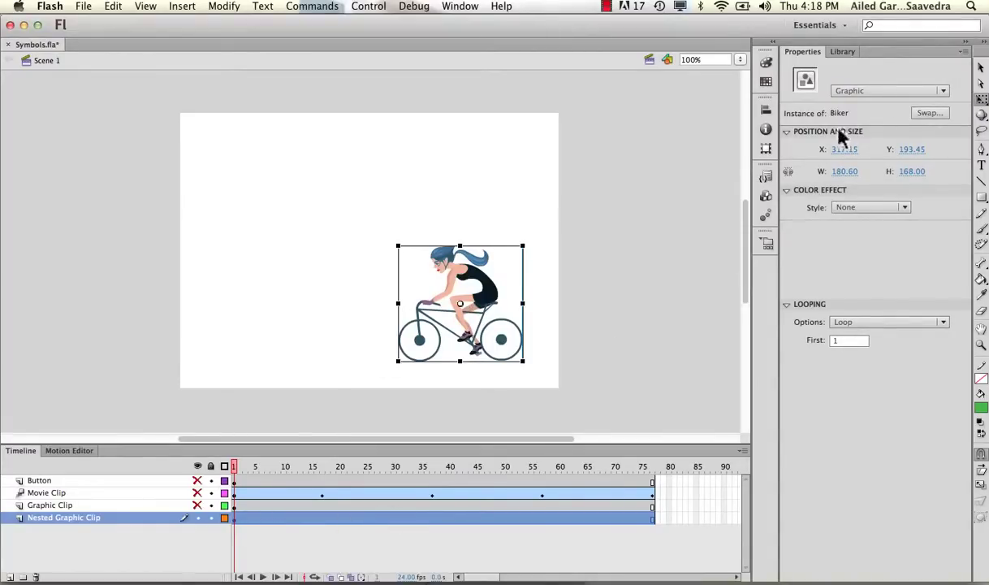
{"action": "left_click", "coordinate": [848, 91]}
{"action": "left_click", "coordinate": [865, 106]}
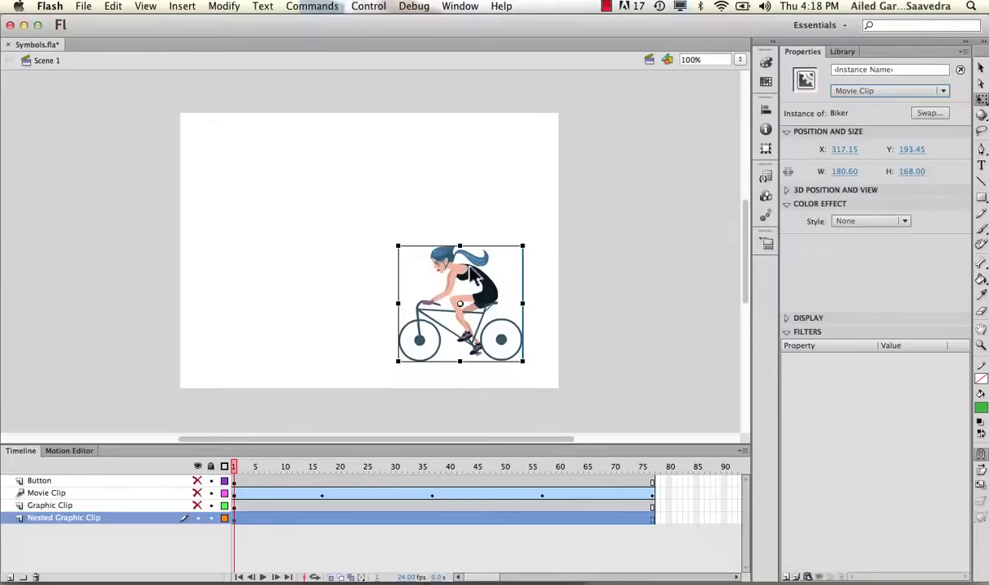
Scrub the main timeline, compare it with the Biker symbol's own nested timeline, and return to Scene 1.
{"action": "left_click", "coordinate": [237, 468]}
{"action": "left_click_drag", "start_coordinate": [236, 469], "coordinate": [253, 479]}
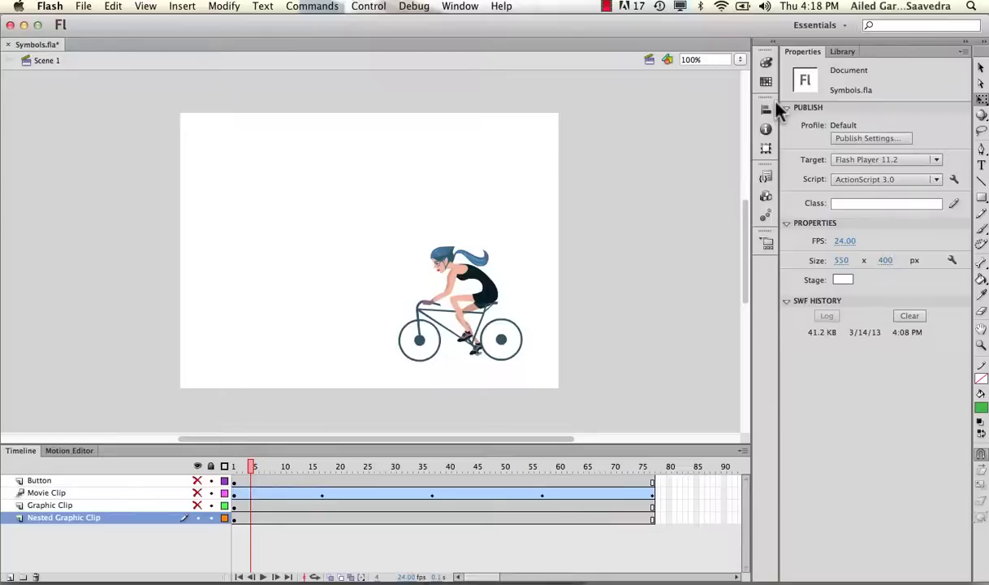
{"action": "left_click", "coordinate": [849, 55]}
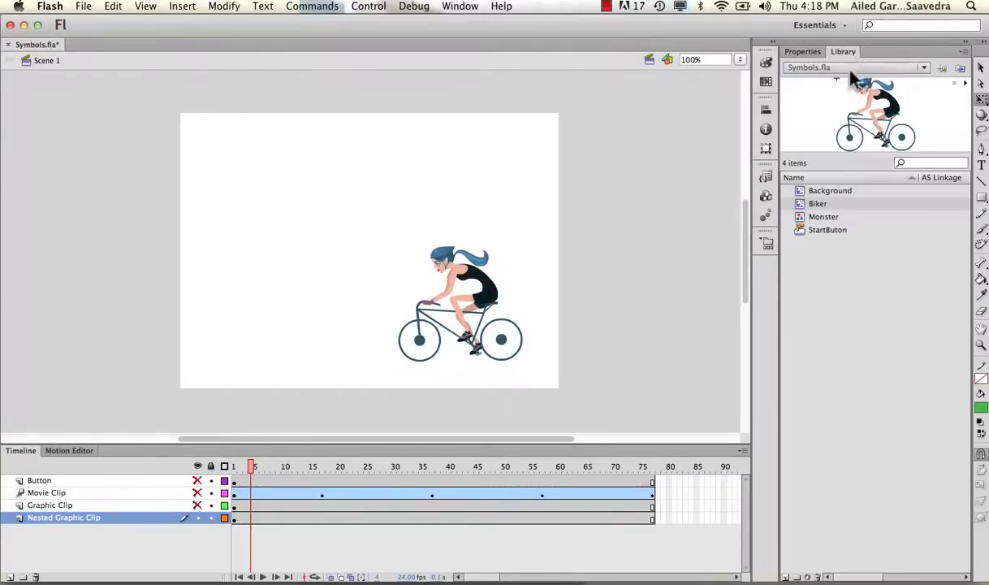
{"action": "double_click", "coordinate": [803, 205]}
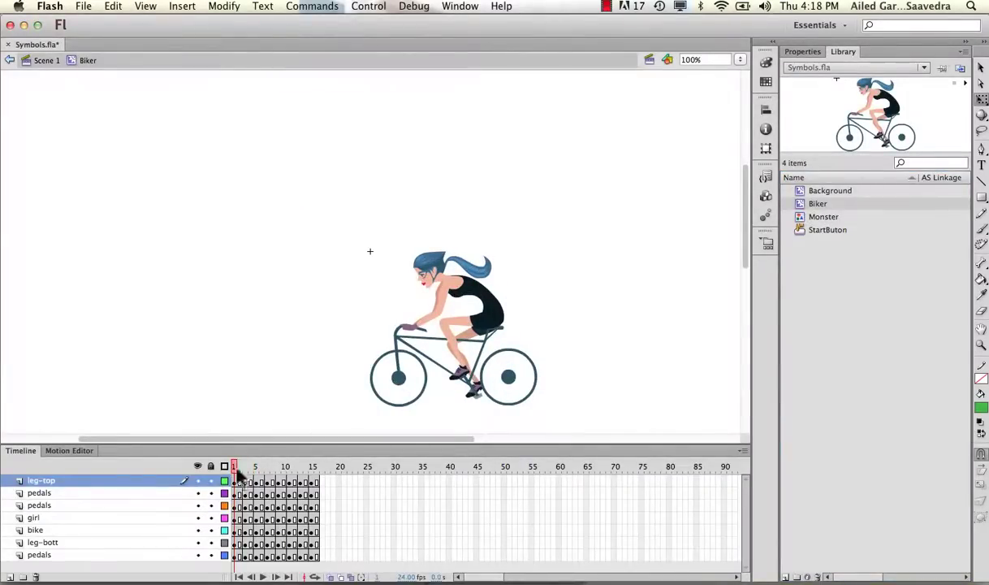
{"action": "mouse_move", "coordinate": [234, 468]}
{"action": "left_mouse_down"}
{"action": "mouse_move", "coordinate": [316, 468]}
{"action": "mouse_move", "coordinate": [217, 473]}
{"action": "mouse_move", "coordinate": [592, 465]}
{"action": "mouse_move", "coordinate": [239, 465]}
{"action": "left_mouse_up"}
{"action": "left_click", "coordinate": [41, 60]}
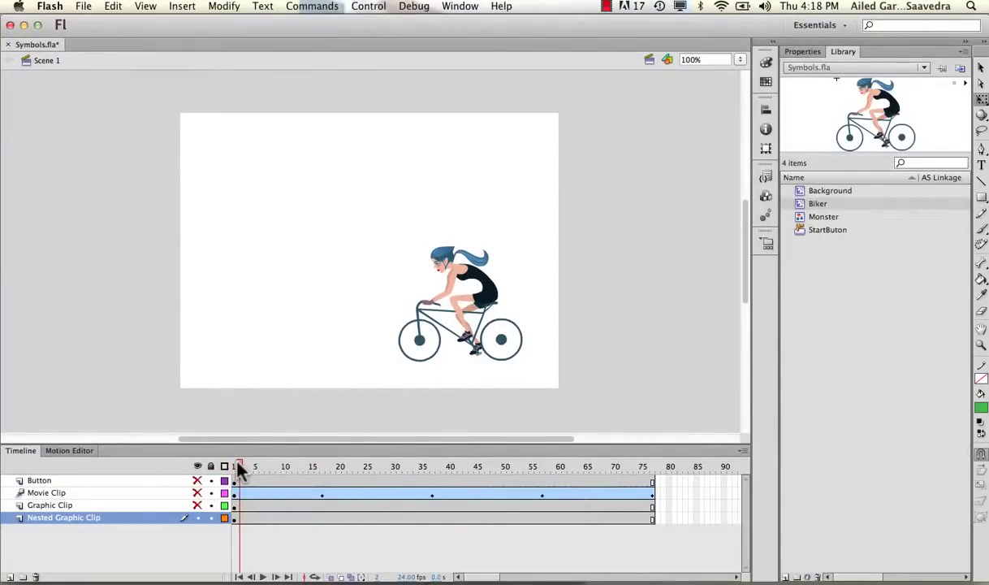
Select the biker on the stage and check the instance types available for it.
{"action": "left_click", "coordinate": [796, 51]}
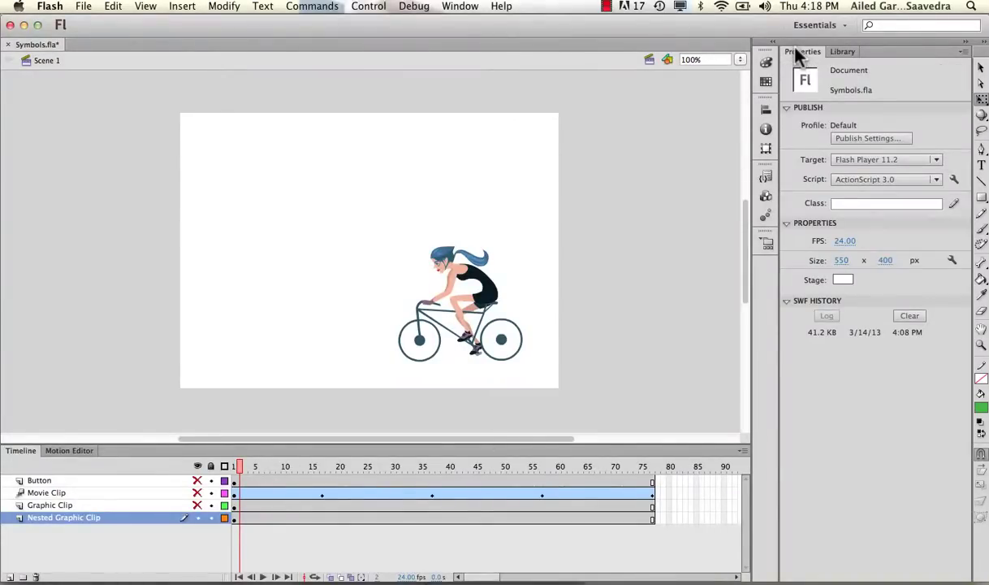
{"action": "left_click", "coordinate": [487, 280]}
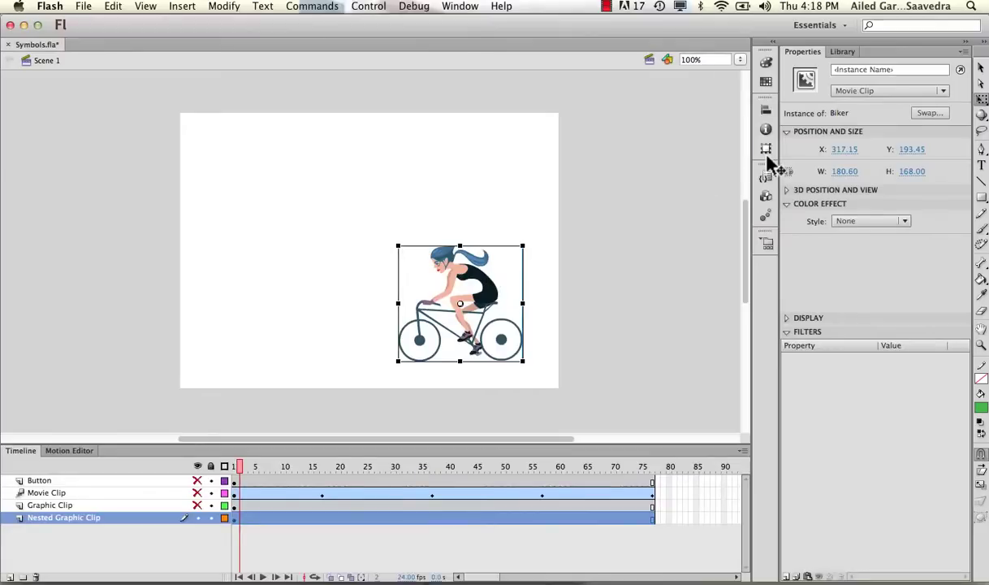
{"action": "left_click", "coordinate": [849, 93]}
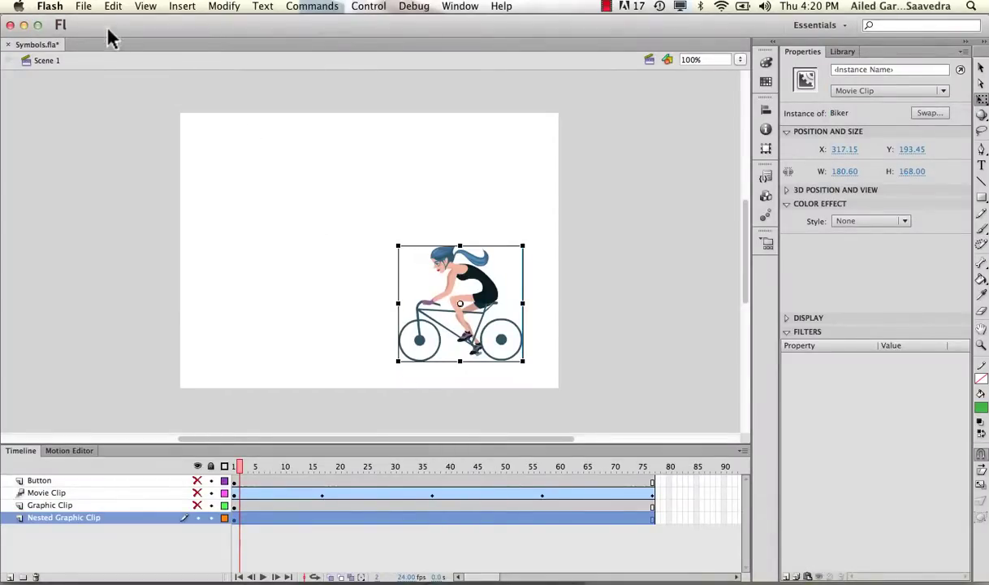
Preview the published Flash movie, test its start button, and close the preview.
{"action": "left_click", "coordinate": [84, 7]}
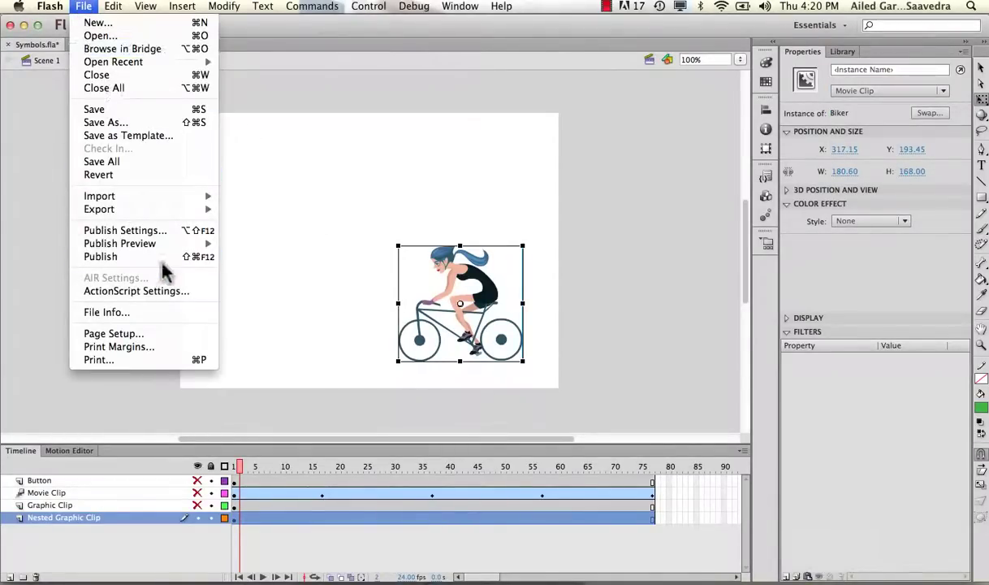
{"action": "mouse_move", "coordinate": [156, 246]}
{"action": "left_click", "coordinate": [245, 257]}
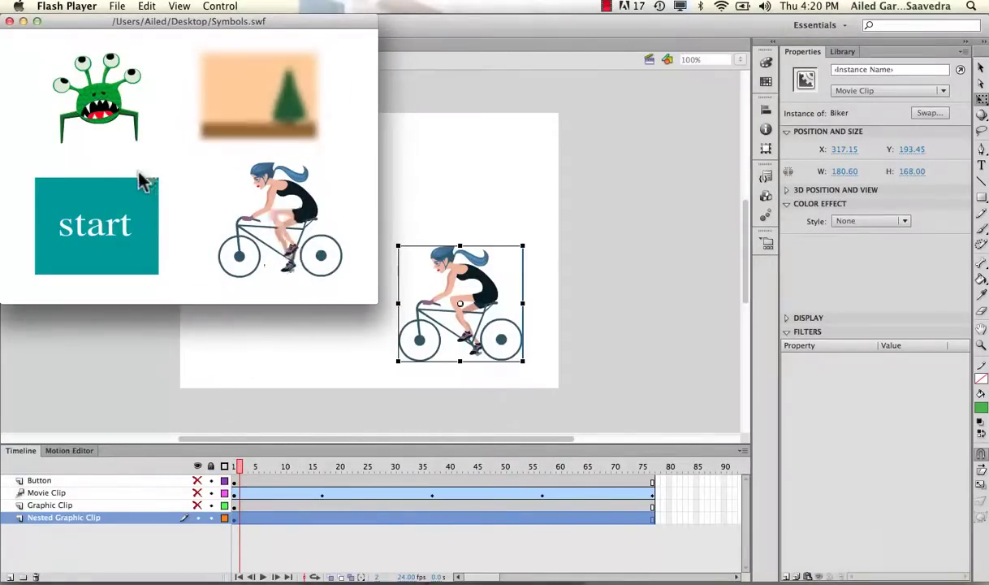
{"action": "left_click", "coordinate": [135, 219]}
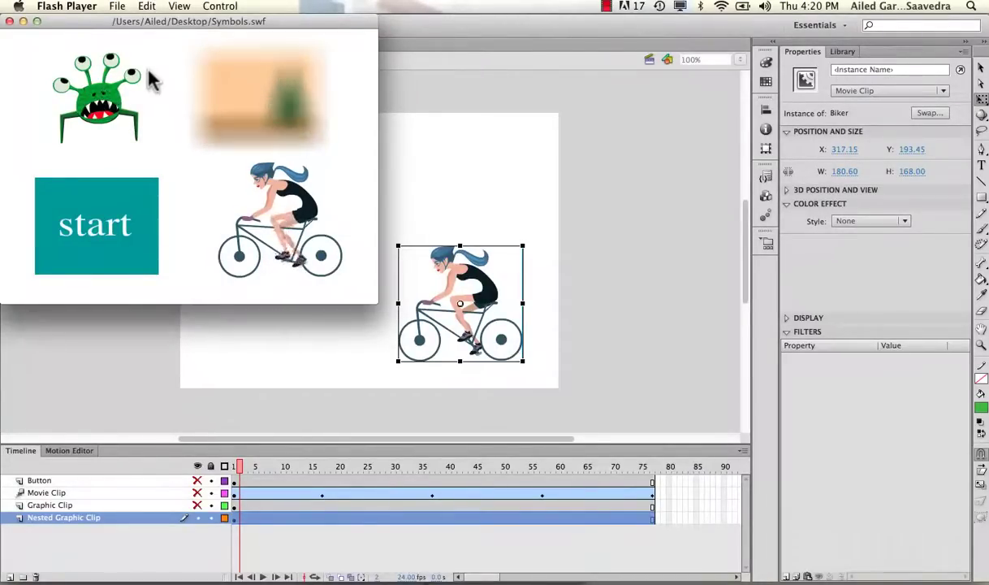
{"action": "left_click", "coordinate": [9, 22]}
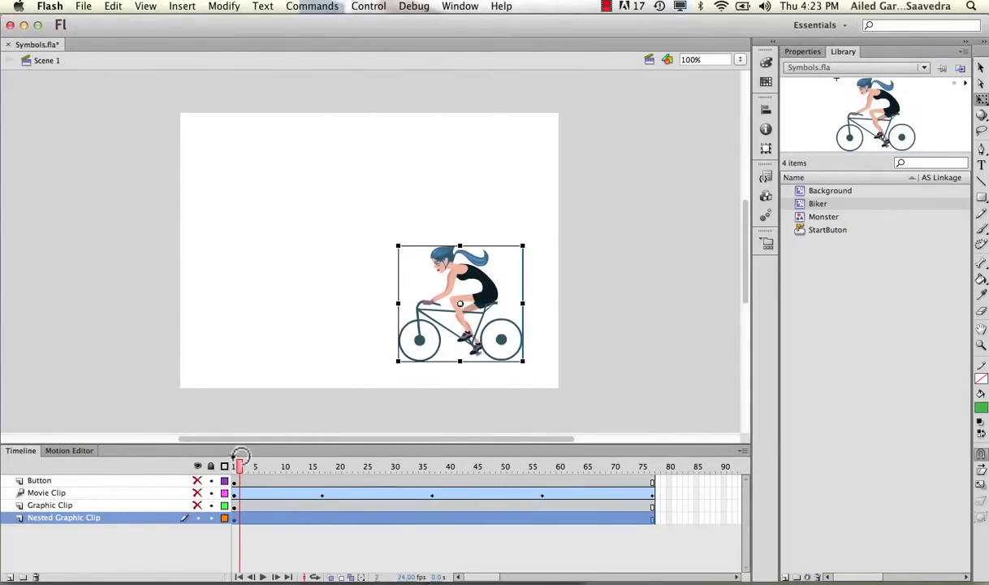
Scrub the main timeline to preview the biker, and show the Graphic Clip, Movie Clip and Button layers.
{"action": "left_click_drag", "start_coordinate": [240, 466], "coordinate": [615, 497]}
{"action": "left_click_drag", "start_coordinate": [197, 505], "coordinate": [198, 479]}
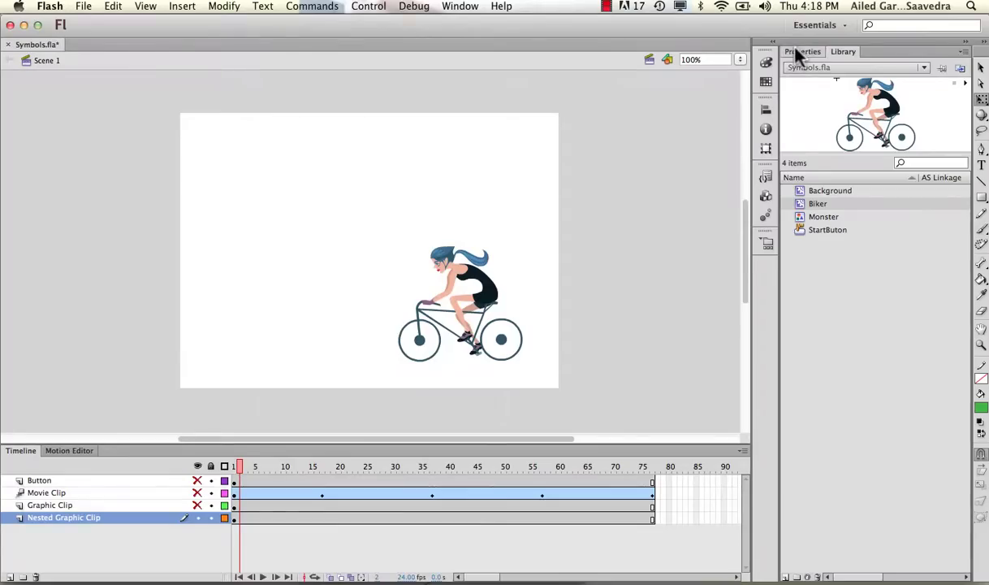
Set the biker's instance type on the stage to Graphic and scrub the main timeline back to frame 1.
{"action": "left_click", "coordinate": [798, 52]}
{"action": "left_click", "coordinate": [487, 286]}
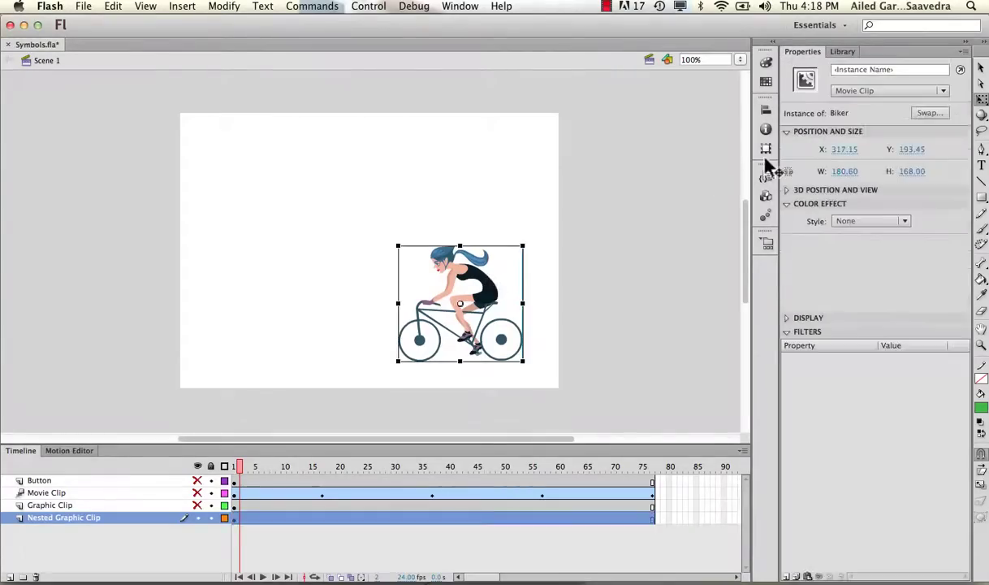
{"action": "left_click", "coordinate": [849, 92]}
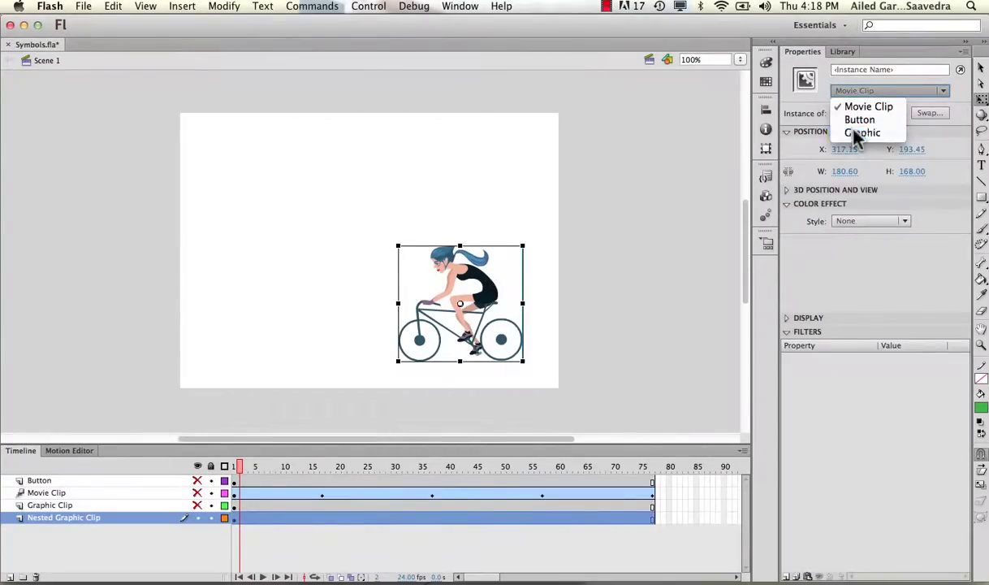
{"action": "left_click", "coordinate": [854, 135]}
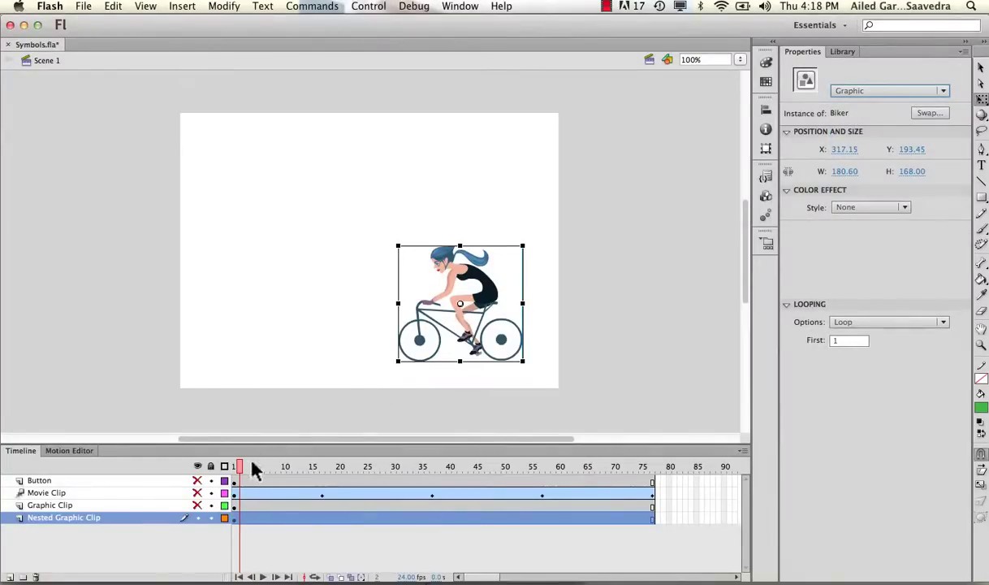
{"action": "left_click_drag", "start_coordinate": [254, 468], "coordinate": [215, 464]}
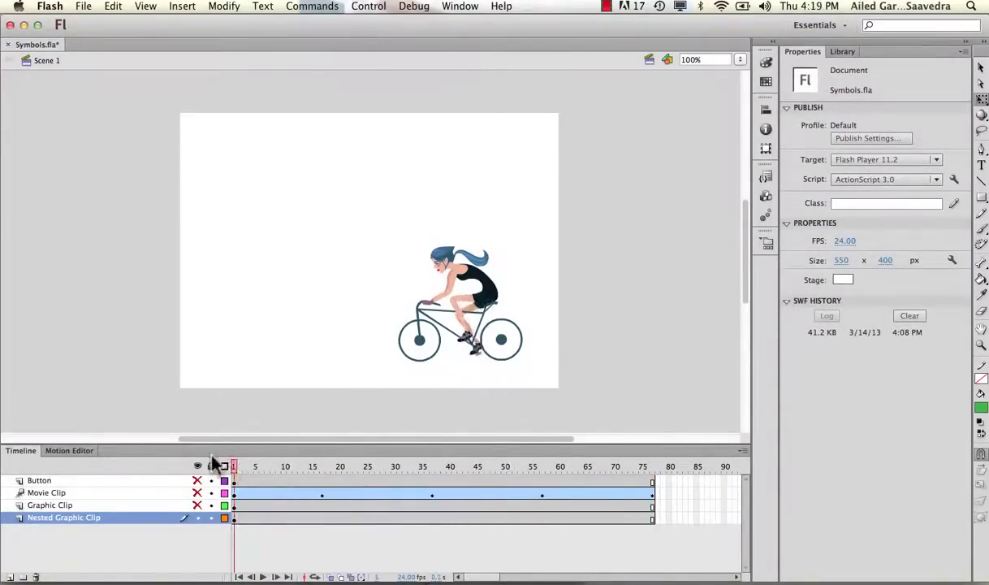
Change the Biker library symbol's type to Graphic in its symbol properties.
{"action": "left_click", "coordinate": [839, 52]}
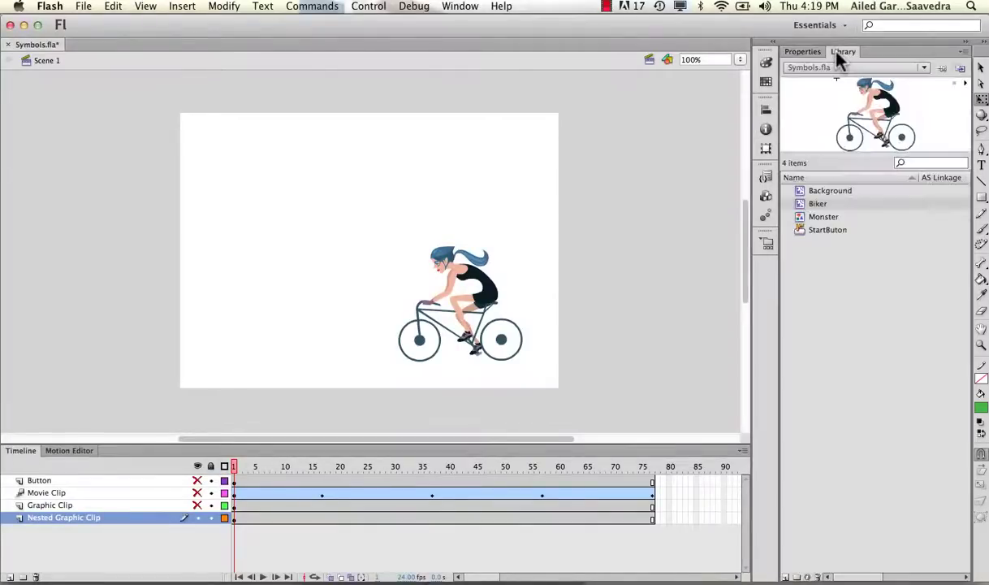
{"action": "right_click", "coordinate": [816, 208]}
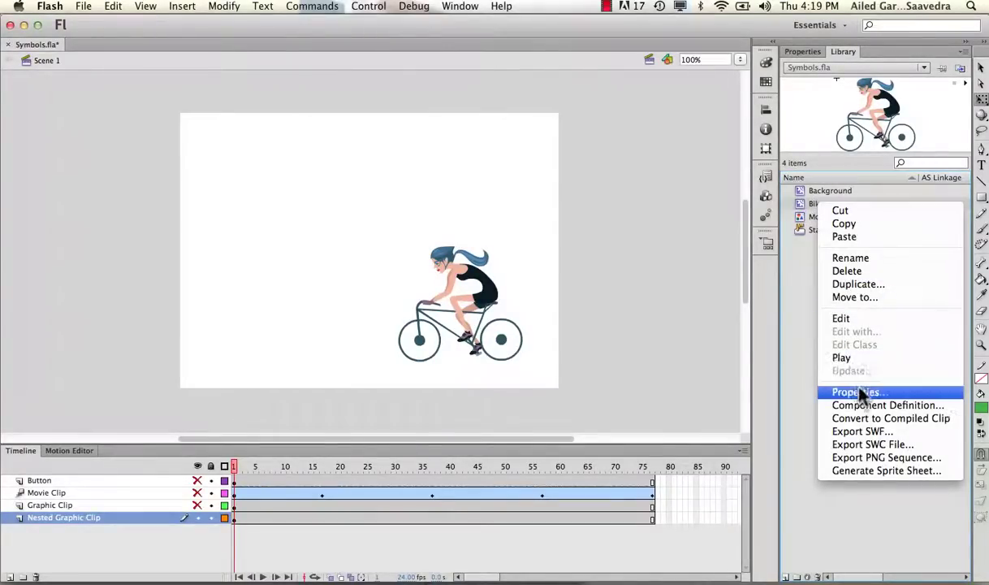
{"action": "left_click", "coordinate": [822, 392]}
{"action": "left_click", "coordinate": [402, 114]}
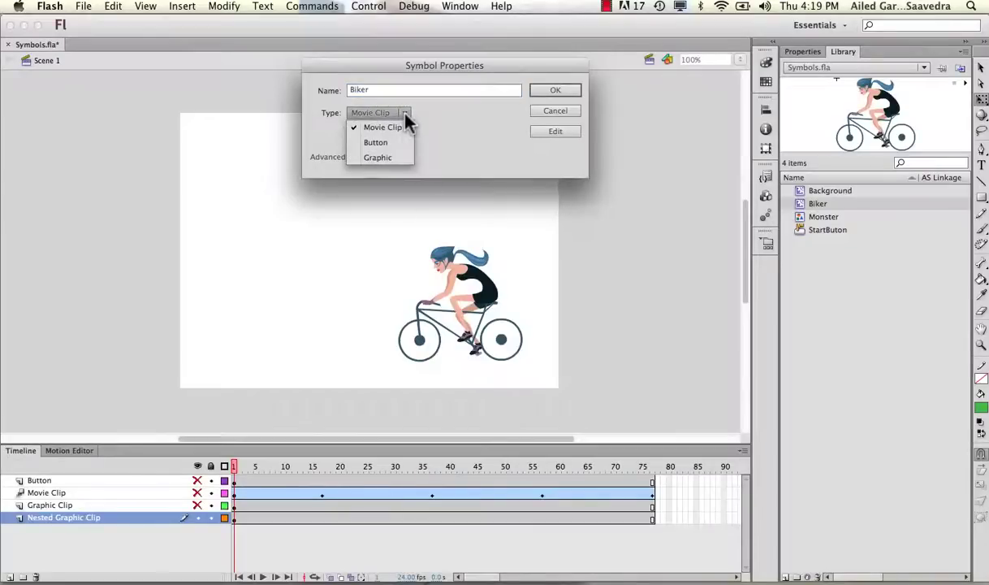
{"action": "left_click", "coordinate": [394, 156]}
{"action": "left_click", "coordinate": [545, 91]}
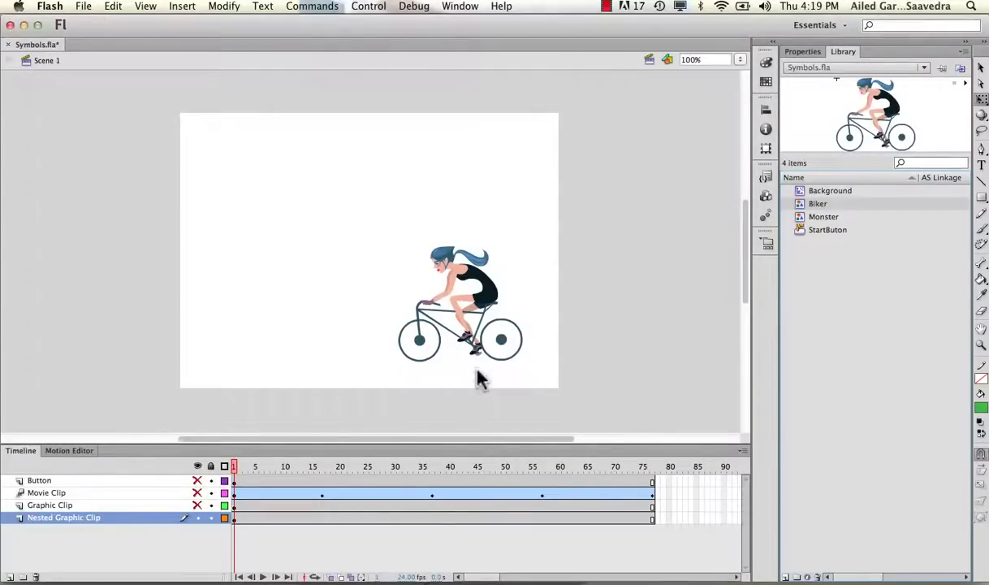